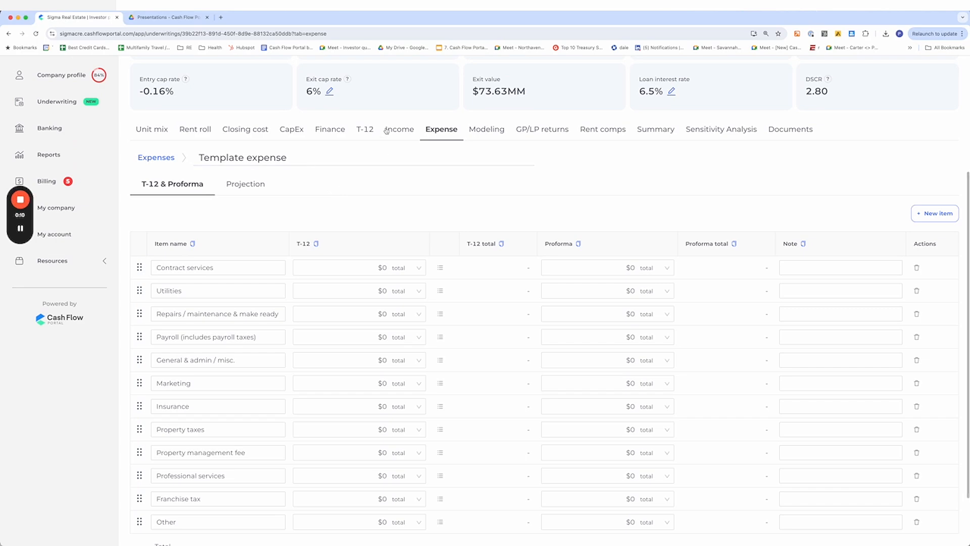
# Review the underwriting's Expense, Unit mix and T-12 tabs for Northaven Terrace
pyautogui.scroll(4, 435, 335)
pyautogui.scroll(-1, 435, 336)
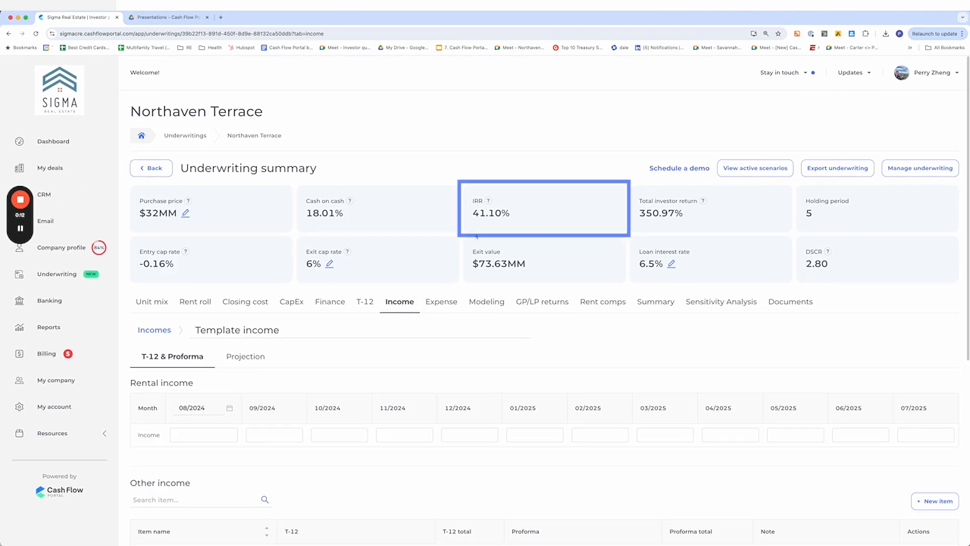
pyautogui.click(166, 310)
pyautogui.scroll(-3, 696, 473)
pyautogui.moveTo(714, 436); pyautogui.dragTo(680, 436)
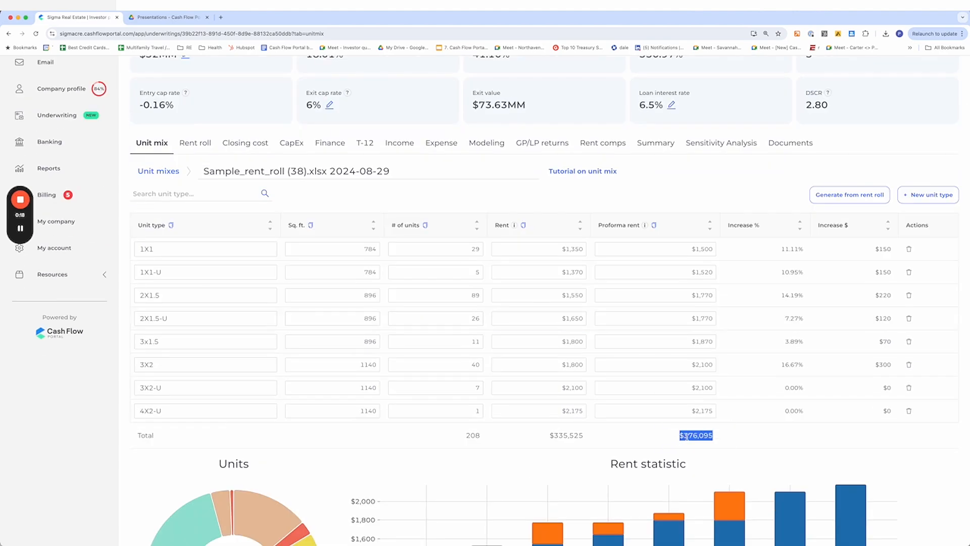
pyautogui.scroll(2, 445, 303)
pyautogui.click(447, 187)
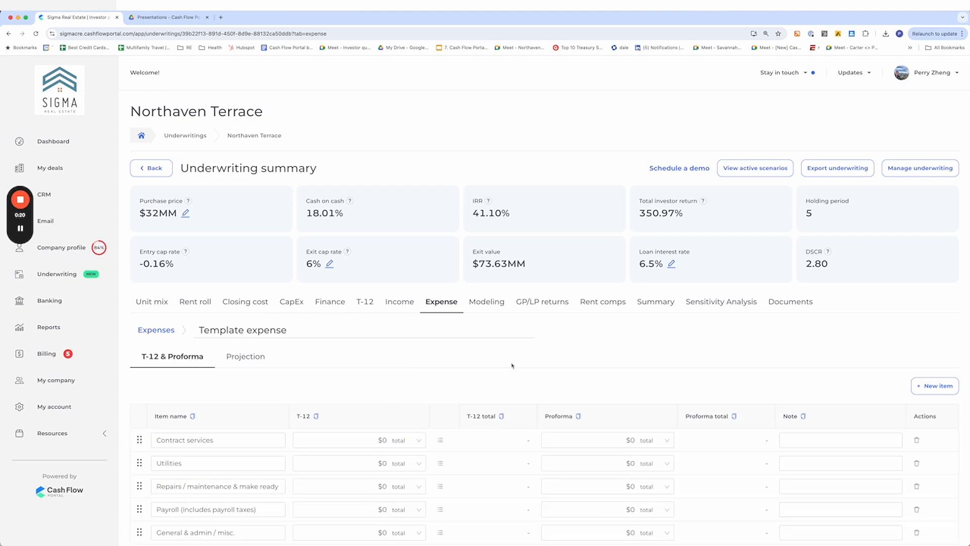
pyautogui.scroll(-1, 512, 365)
pyautogui.click(361, 273)
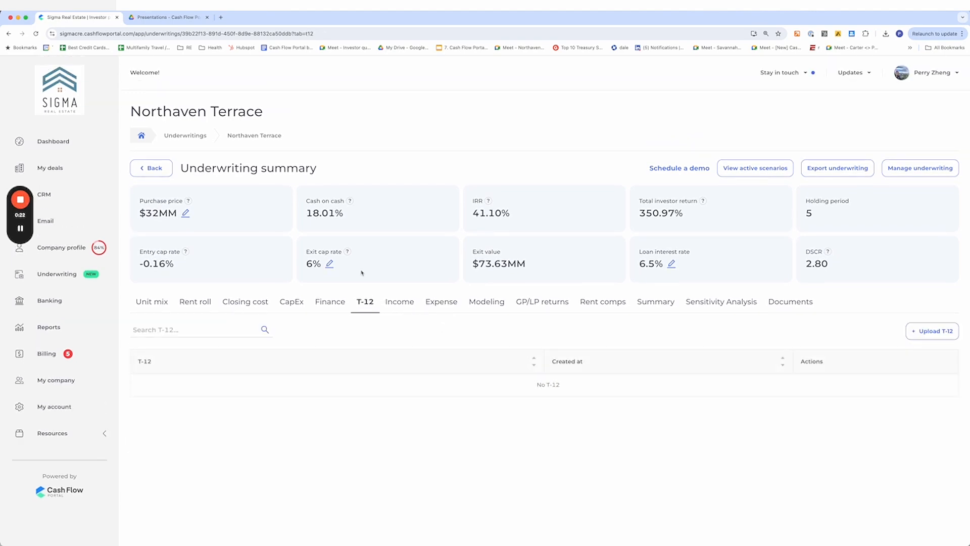
# Open the T-12 upload panel, download the sample T-12 and drop the Sample_T12 (33).xlsx file into it
pyautogui.click(930, 331)
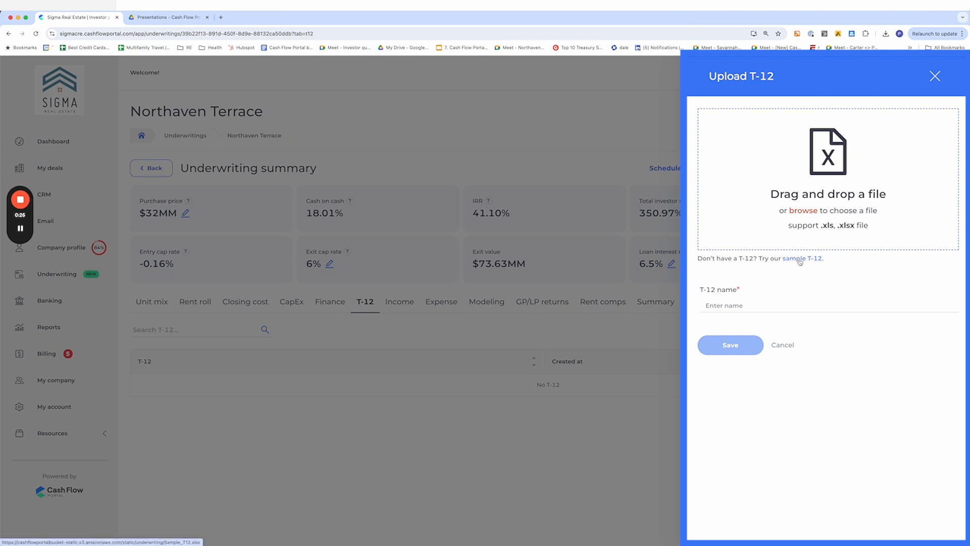
pyautogui.click(800, 260)
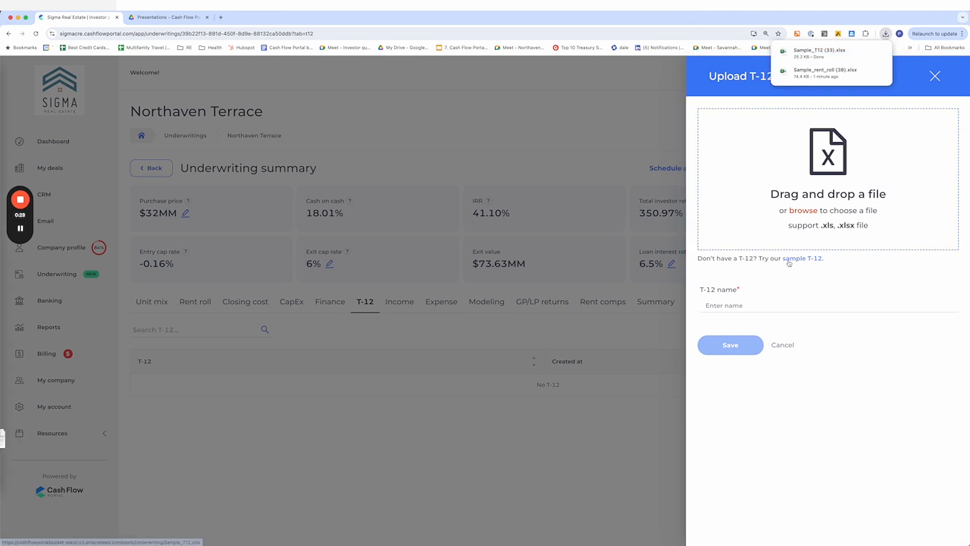
pyautogui.moveTo(818, 52); pyautogui.dragTo(801, 167)
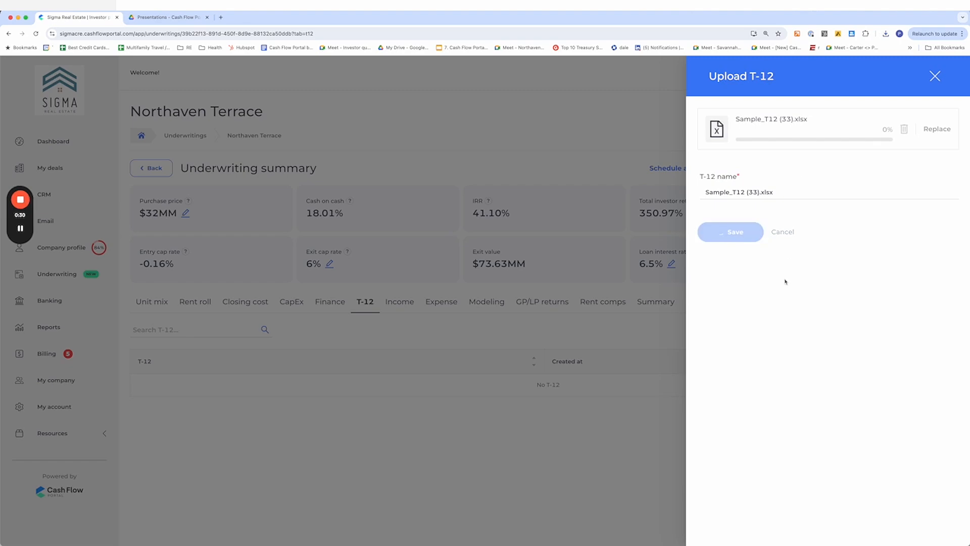
# Open the downloaded Sample_T12 (33).xlsx spreadsheet from the download history
pyautogui.click(885, 35)
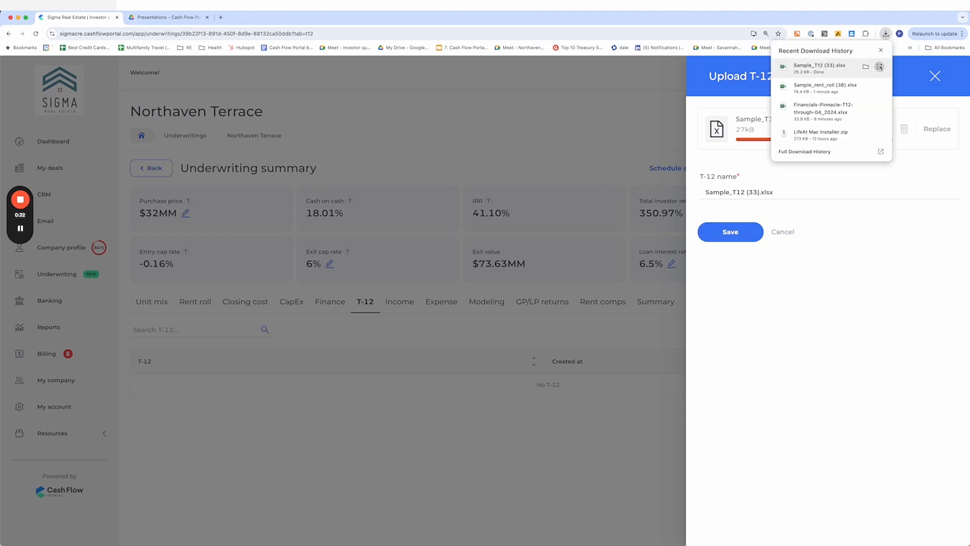
pyautogui.click(880, 67)
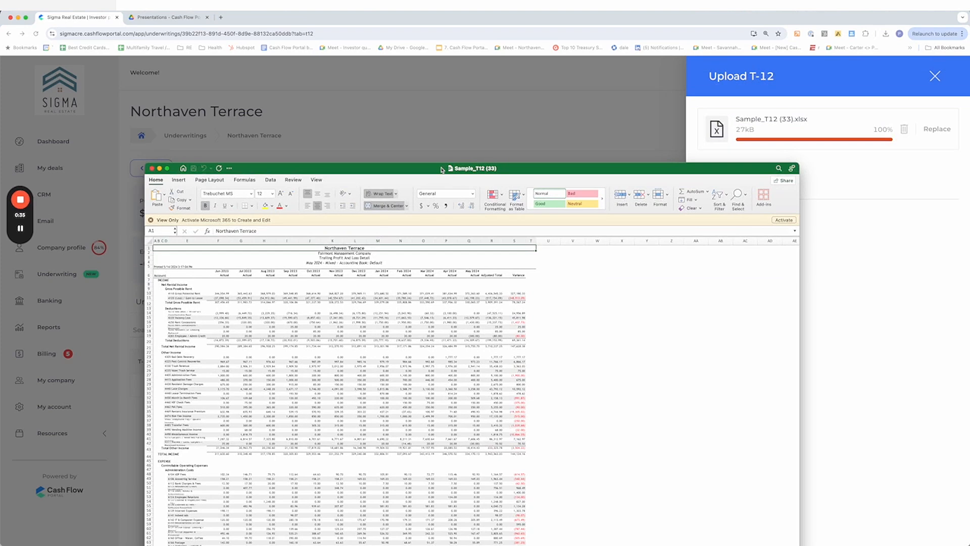
pyautogui.doubleClick(443, 168)
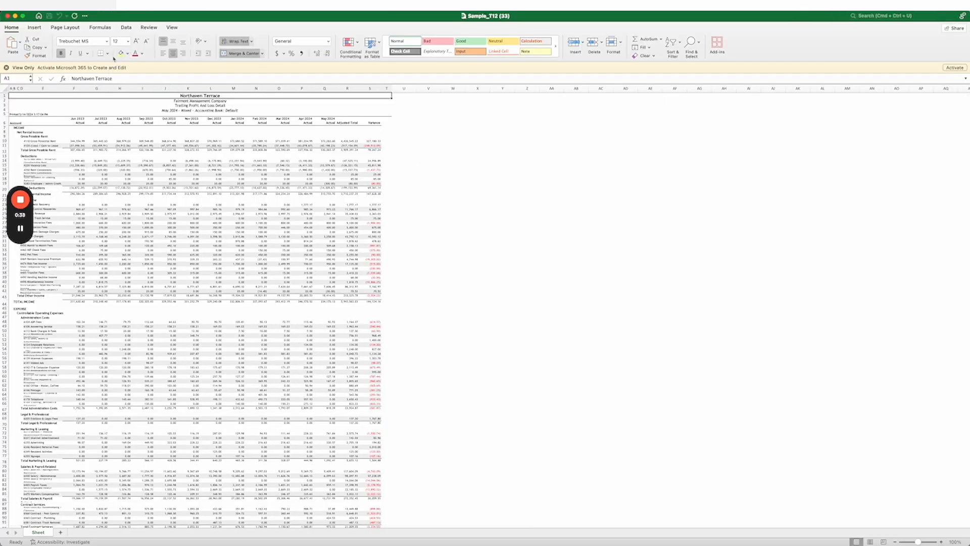
# Set the spreadsheet view zoom to 200%
pyautogui.click(126, 28)
pyautogui.click(173, 29)
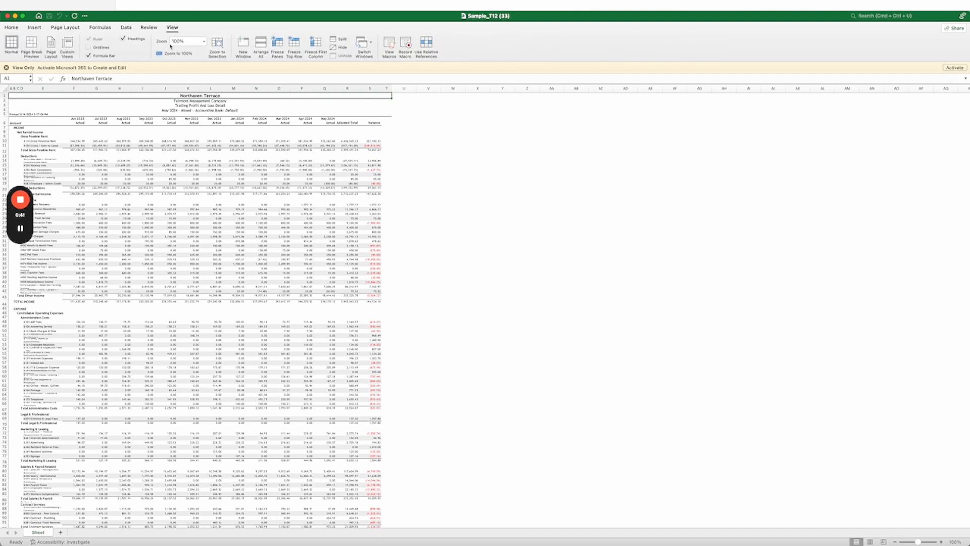
pyautogui.click(204, 41)
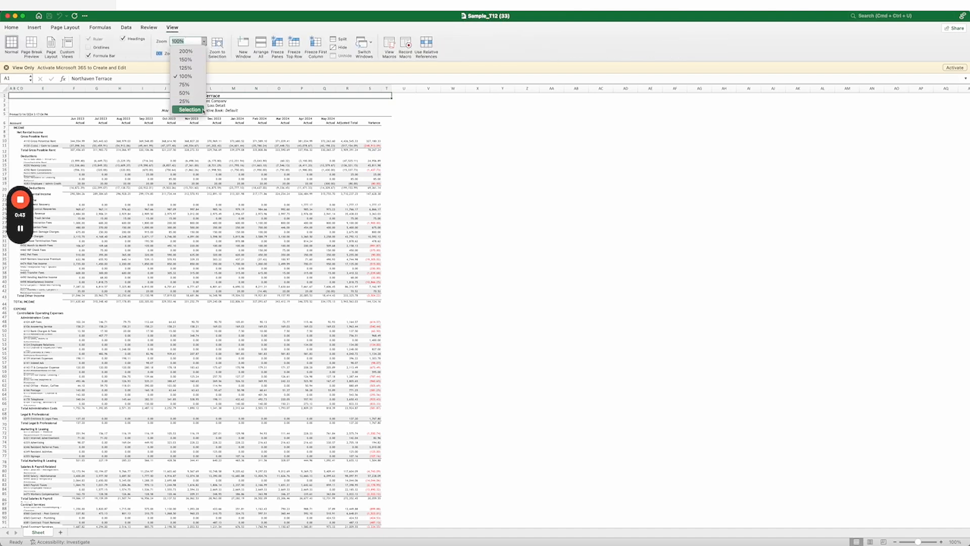
pyautogui.click(186, 51)
# Review the spreadsheet's income and expense line items and section headings
pyautogui.click(60, 317)
pyautogui.scroll(-3, 87, 421)
pyautogui.scroll(-5, 139, 169)
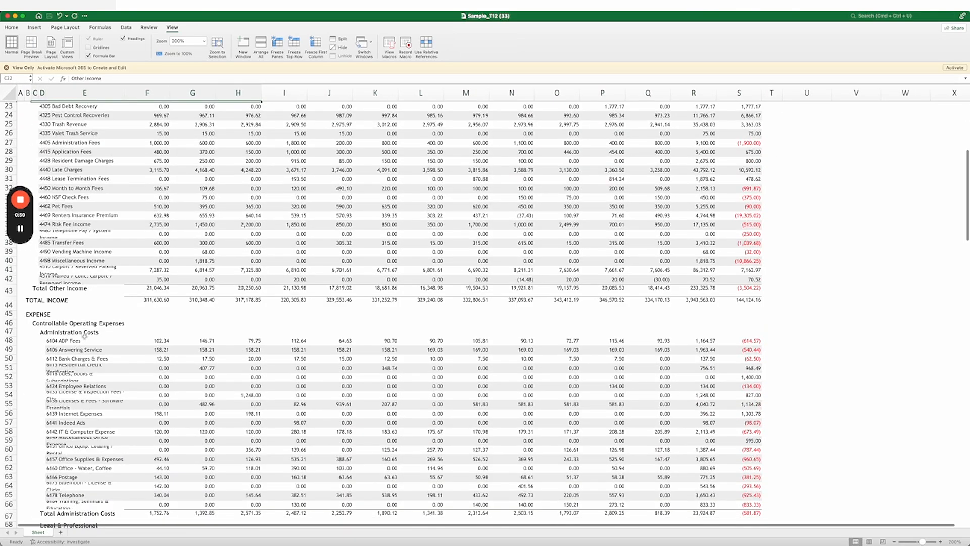
pyautogui.click(84, 338)
pyautogui.scroll(-4, 84, 337)
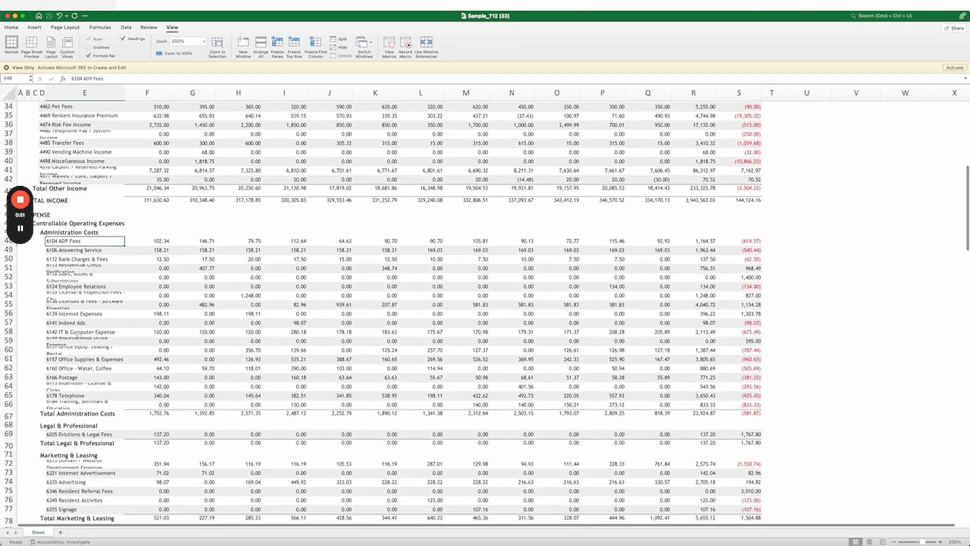
pyautogui.click(76, 233)
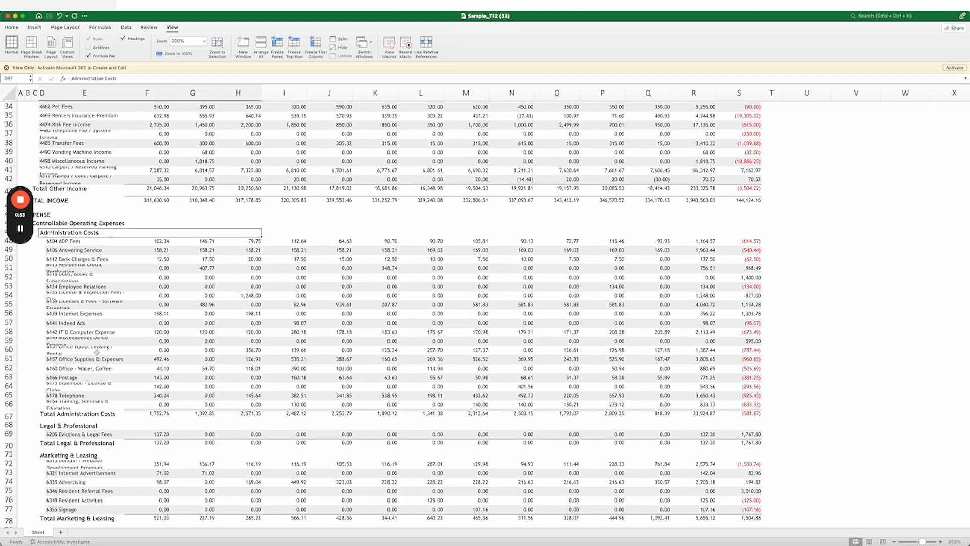
pyautogui.scroll(-4, 76, 232)
pyautogui.click(71, 297)
pyautogui.click(72, 307)
pyautogui.click(71, 327)
pyautogui.click(70, 346)
pyautogui.scroll(-3, 71, 346)
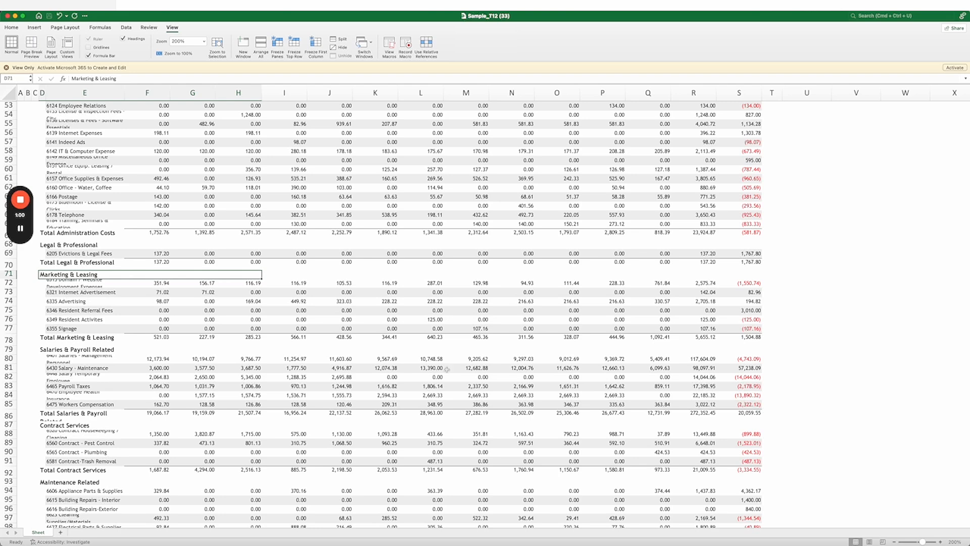
# Return to the browser and save the uploaded T-12
pyautogui.press('super+Tab')
pyautogui.click(731, 233)
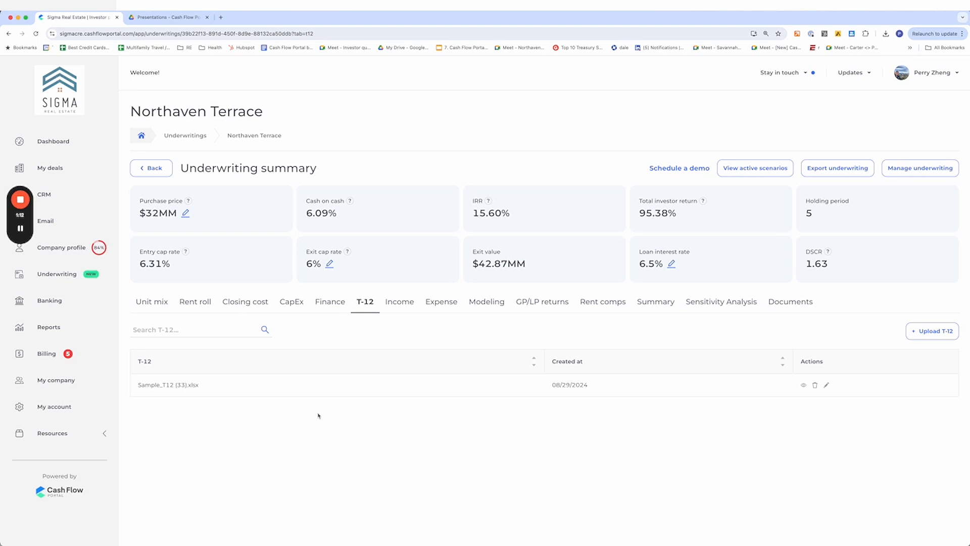
# Compare the Income tab's monthly rental income with the spreadsheet's Total Net Rental Income row
pyautogui.click(399, 301)
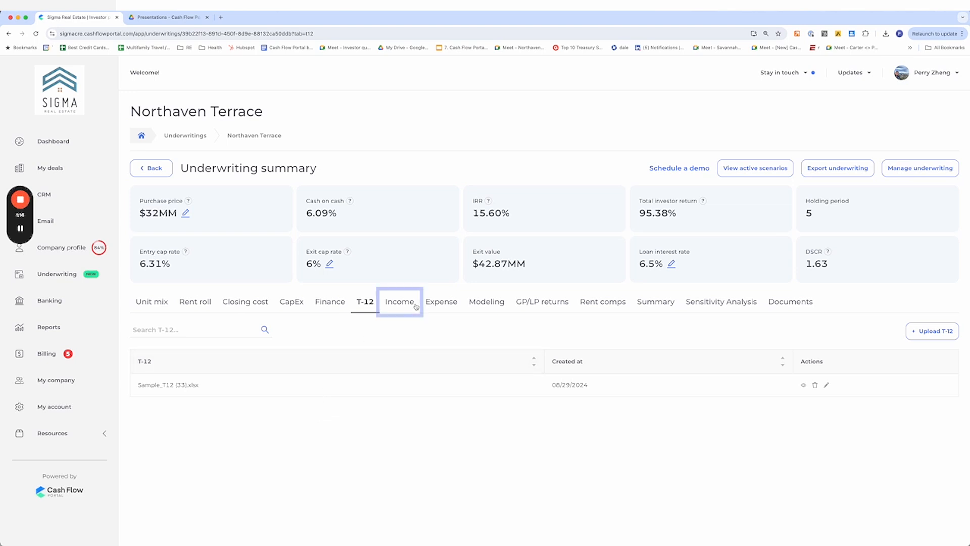
pyautogui.scroll(-3, 398, 378)
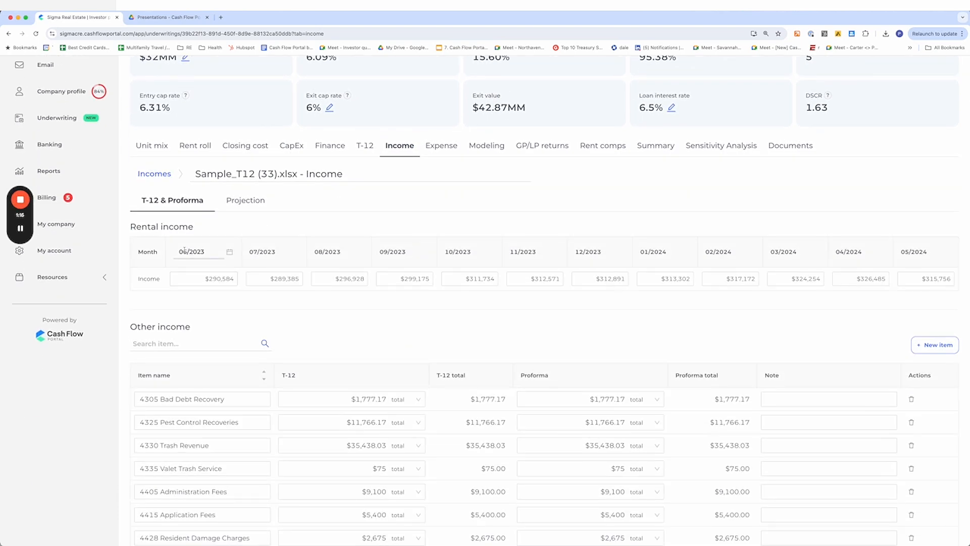
pyautogui.press('super+Tab')
pyautogui.scroll(15, 156, 152)
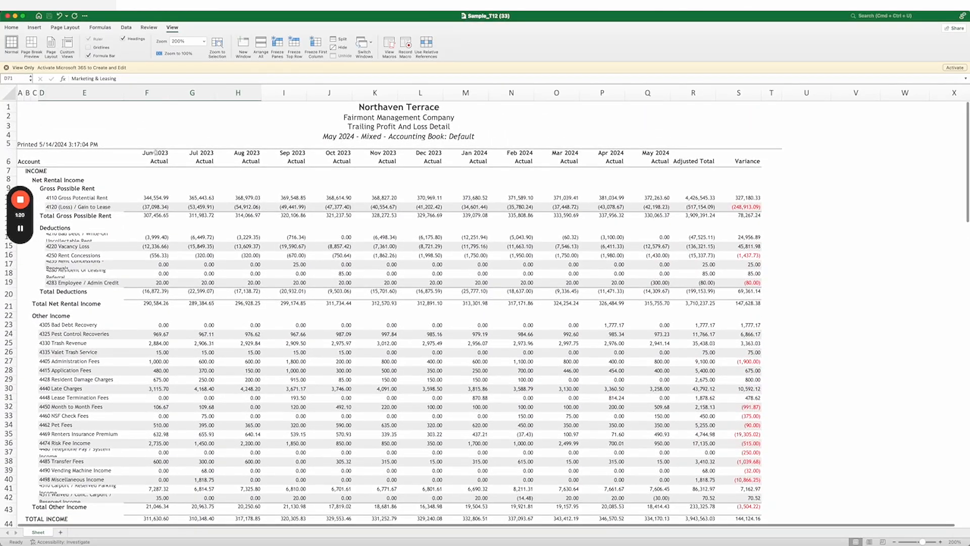
pyautogui.scroll(-1, 154, 228)
pyautogui.click(152, 300)
pyautogui.press('super+Tab')
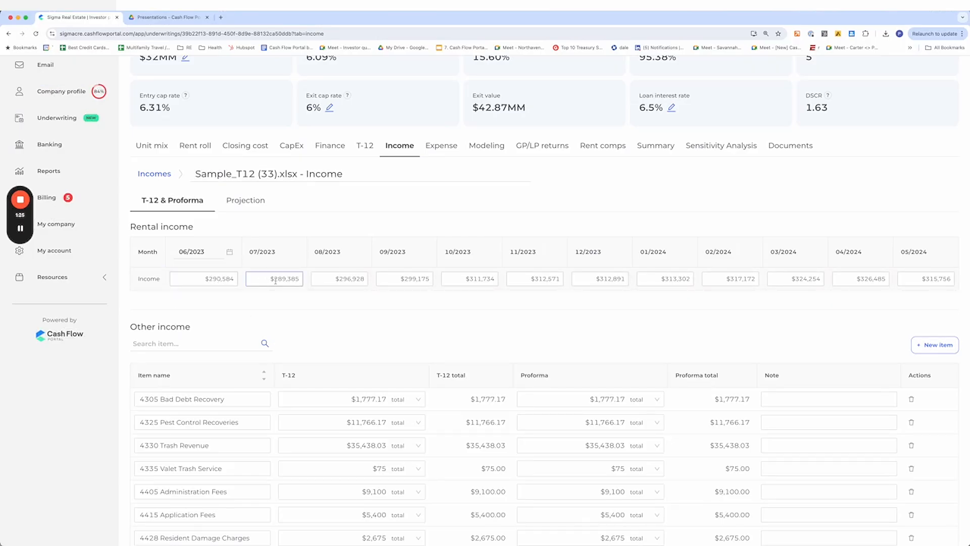
pyautogui.press('super+Tab')
pyautogui.click(193, 296)
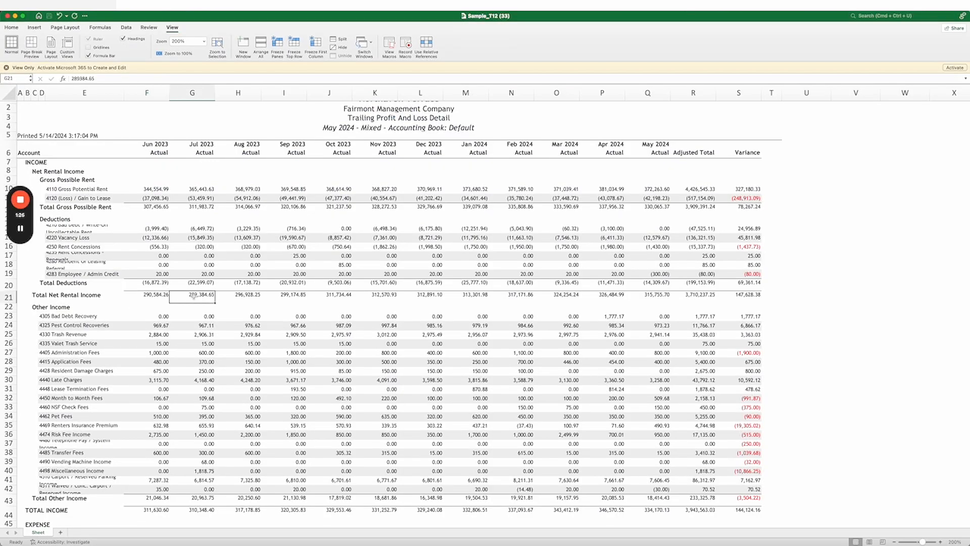
# Select and copy the spreadsheet's Other income rows for June through December 2023
pyautogui.scroll(-5, 205, 382)
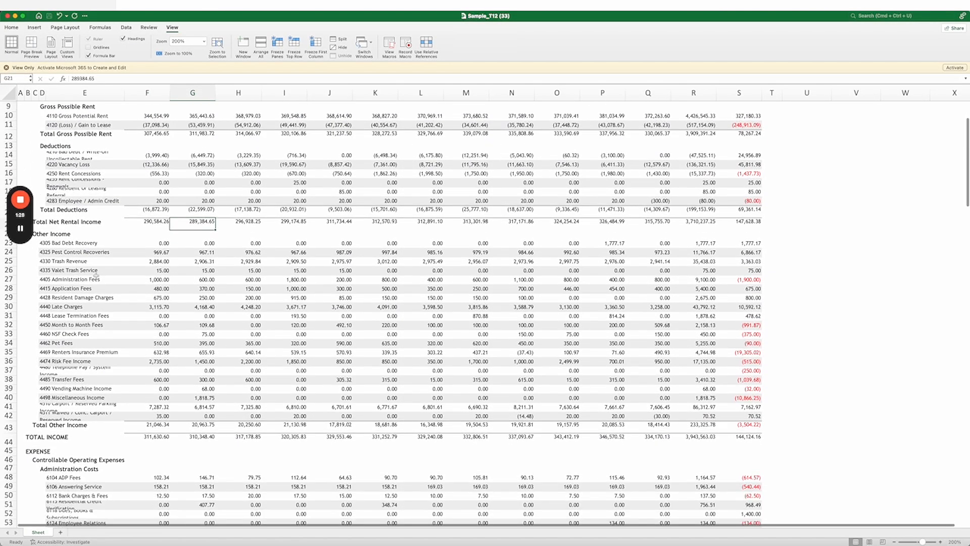
pyautogui.moveTo(68, 236); pyautogui.dragTo(440, 426)
pyautogui.press('super+c')
# Review the imported Other income items and T-12 totals on the Income tab
pyautogui.press('super+Tab')
pyautogui.scroll(-5, 196, 235)
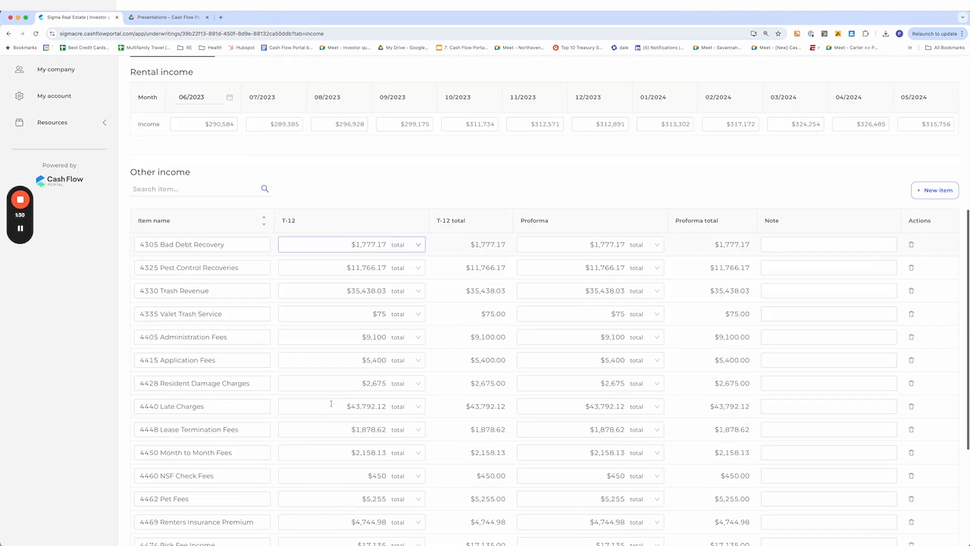
pyautogui.scroll(-4, 362, 310)
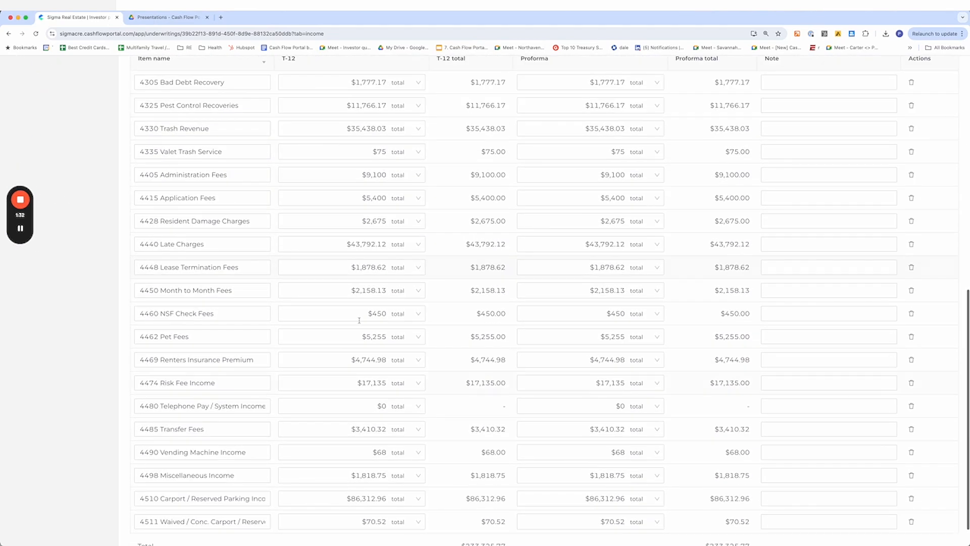
pyautogui.scroll(-1, 343, 364)
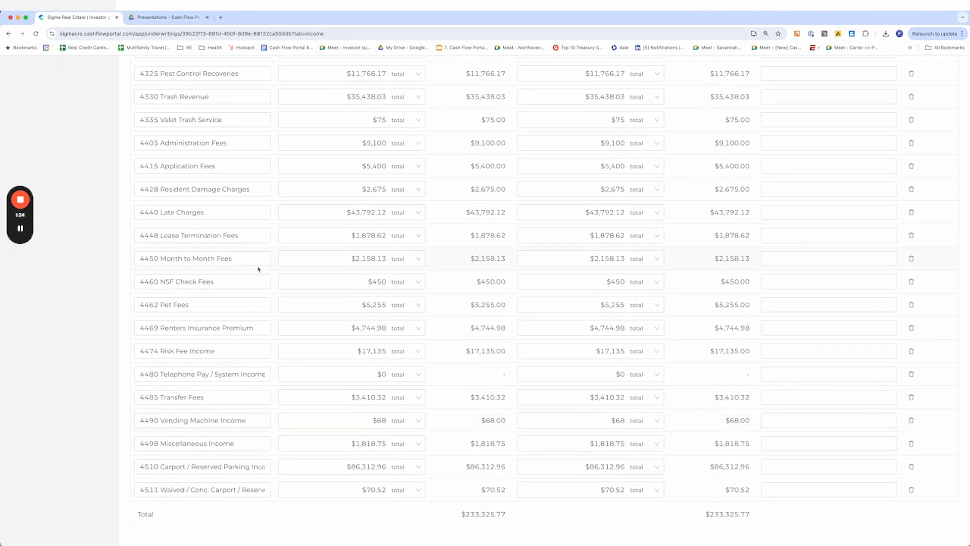
pyautogui.scroll(3, 252, 258)
pyautogui.scroll(2, 245, 250)
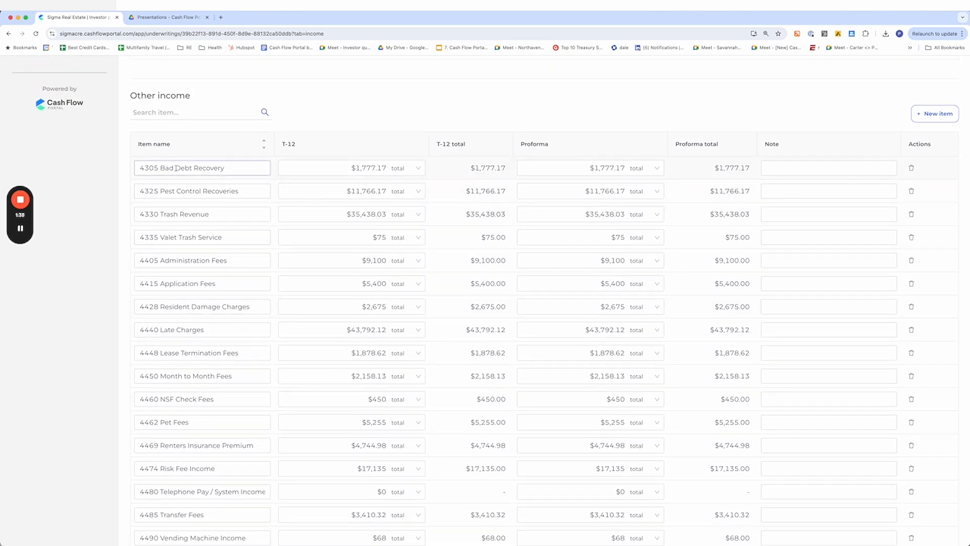
pyautogui.scroll(-5, 279, 295)
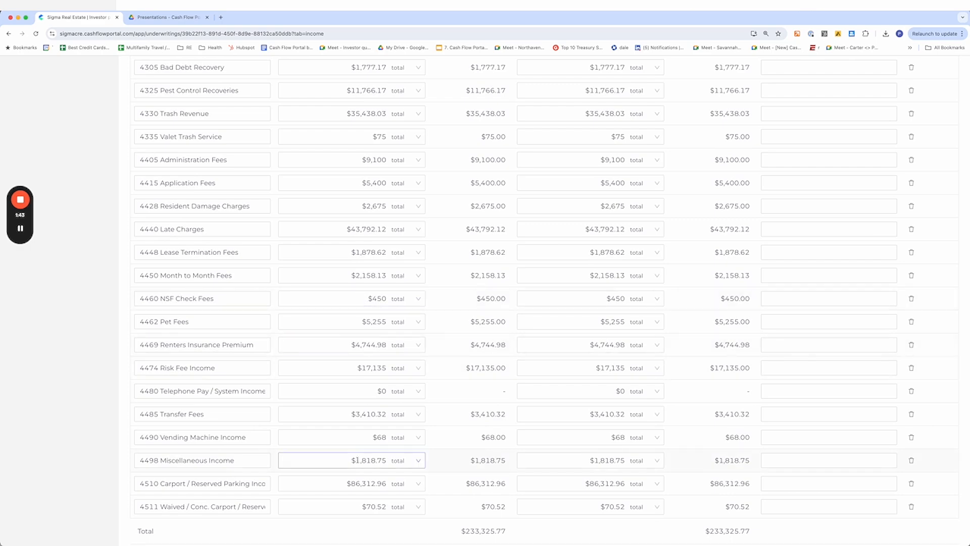
pyautogui.scroll(7, 300, 455)
pyautogui.scroll(-5, 299, 405)
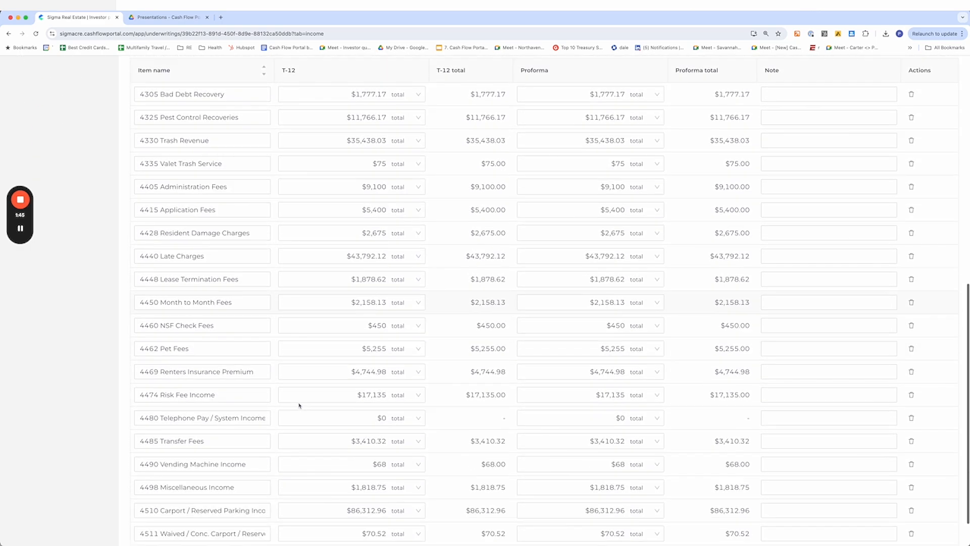
# Check individual Other income values in the spreadsheet against the Income tab's T-12 column
pyautogui.press('super+Tab')
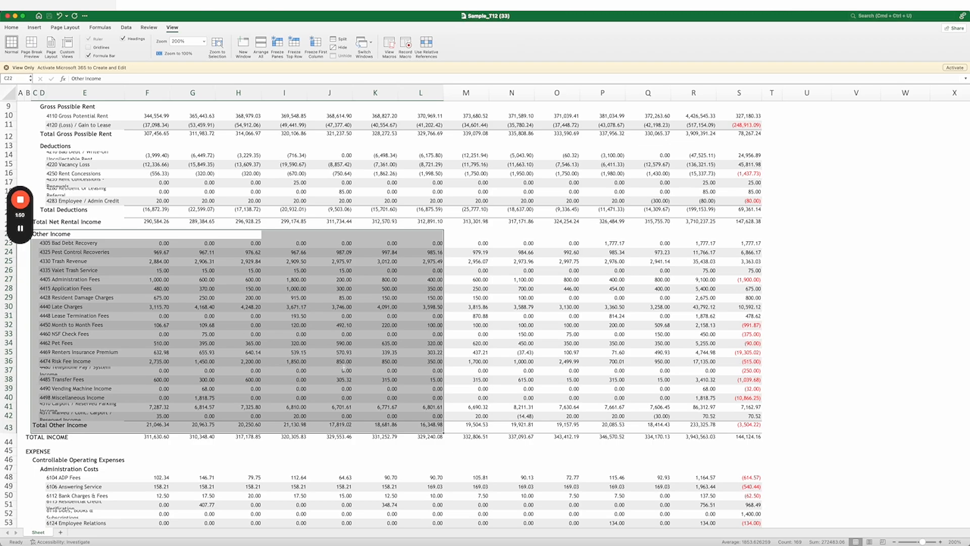
pyautogui.click(249, 406)
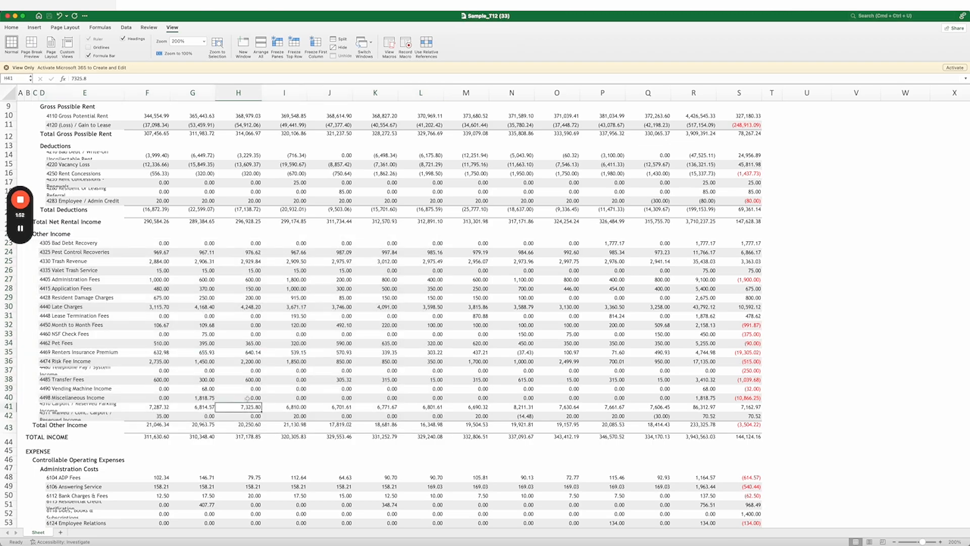
pyautogui.press('super+Tab')
pyautogui.scroll(2, 207, 145)
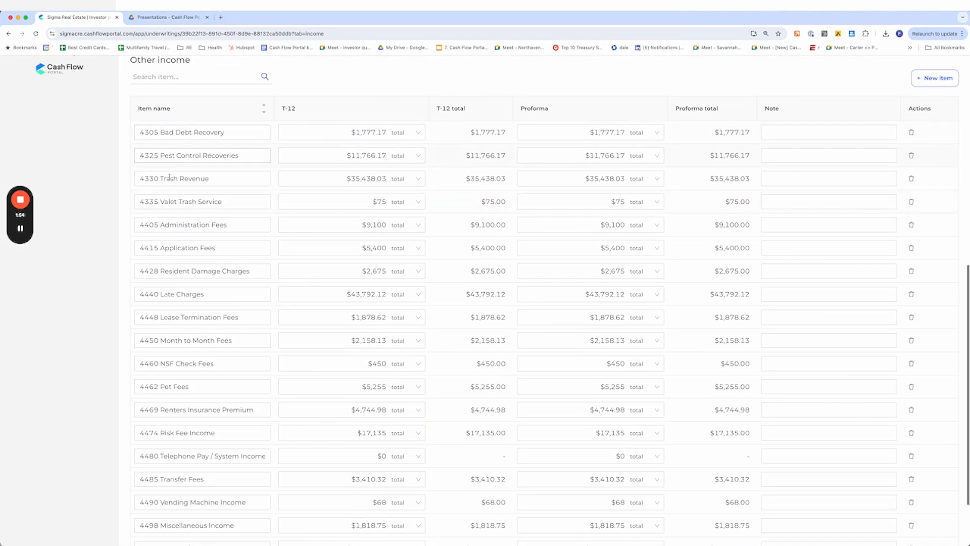
pyautogui.scroll(-2, 202, 247)
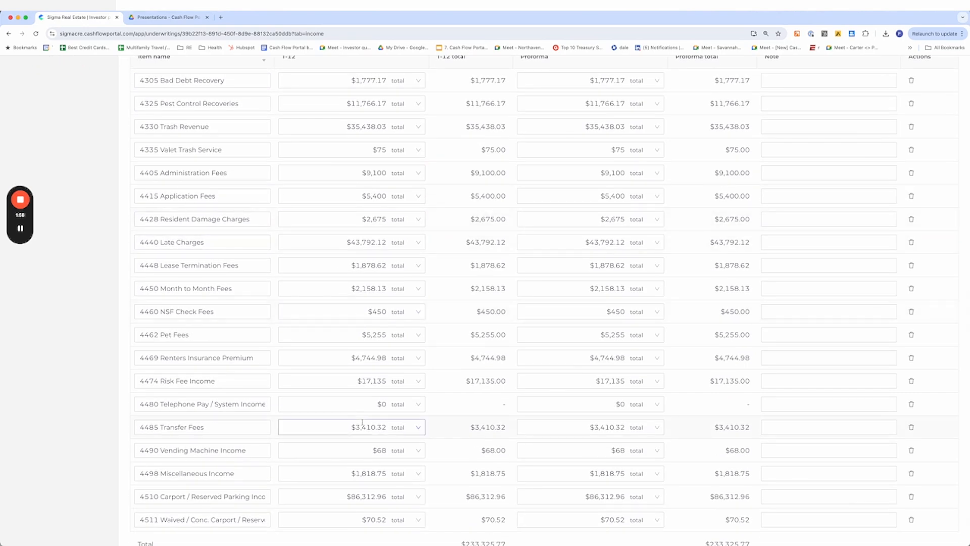
pyautogui.scroll(1, 363, 422)
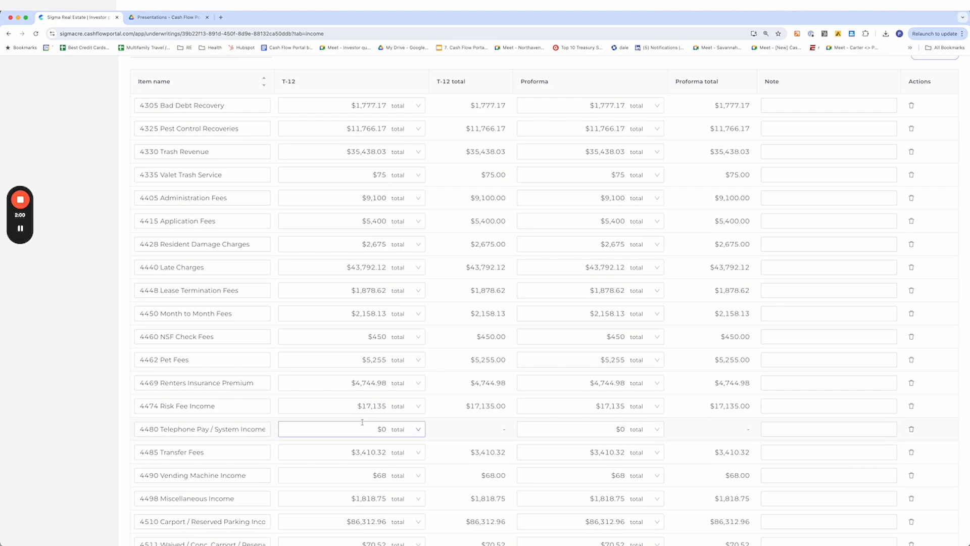
pyautogui.press('super+Tab')
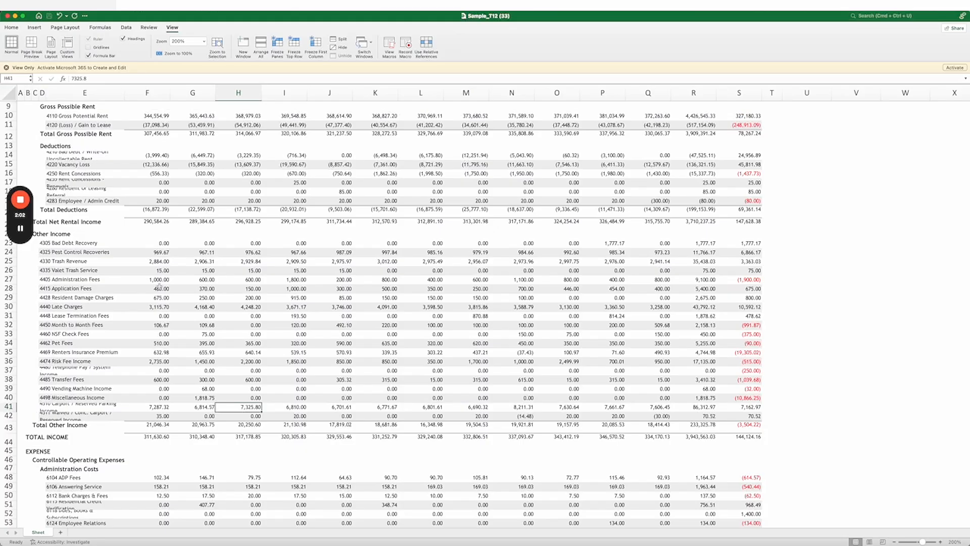
# Compare the spreadsheet's Total Other Income with the Other income total on the Income tab
pyautogui.moveTo(81, 239)
pyautogui.mouseDown()
pyautogui.moveTo(657, 404)
pyautogui.moveTo(751, 415)
pyautogui.mouseUp()
pyautogui.scroll(-3, 118, 403)
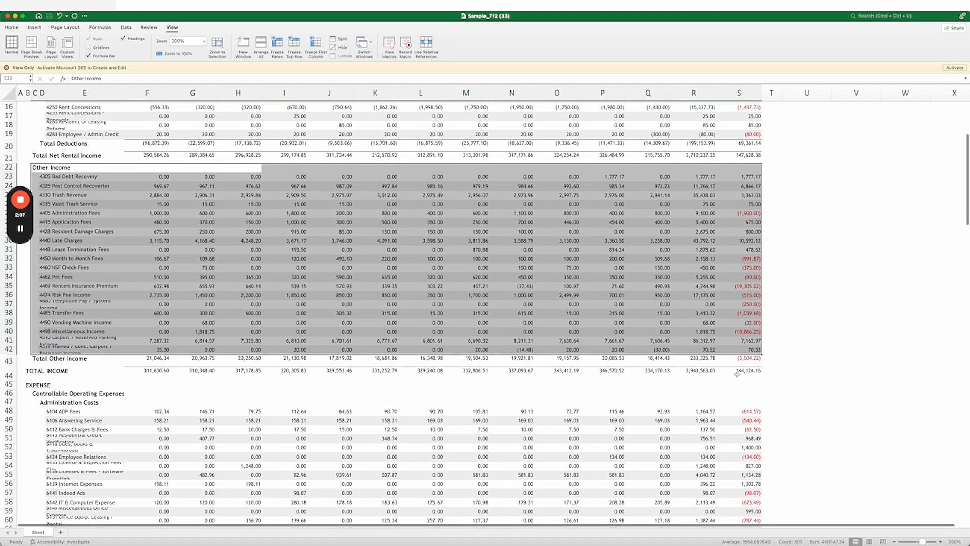
pyautogui.click(707, 360)
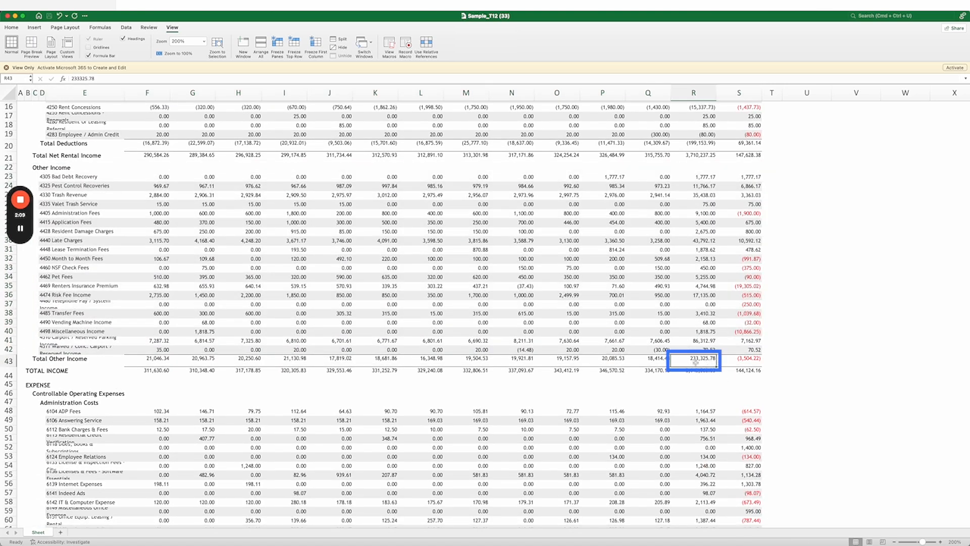
pyautogui.press('super+Tab')
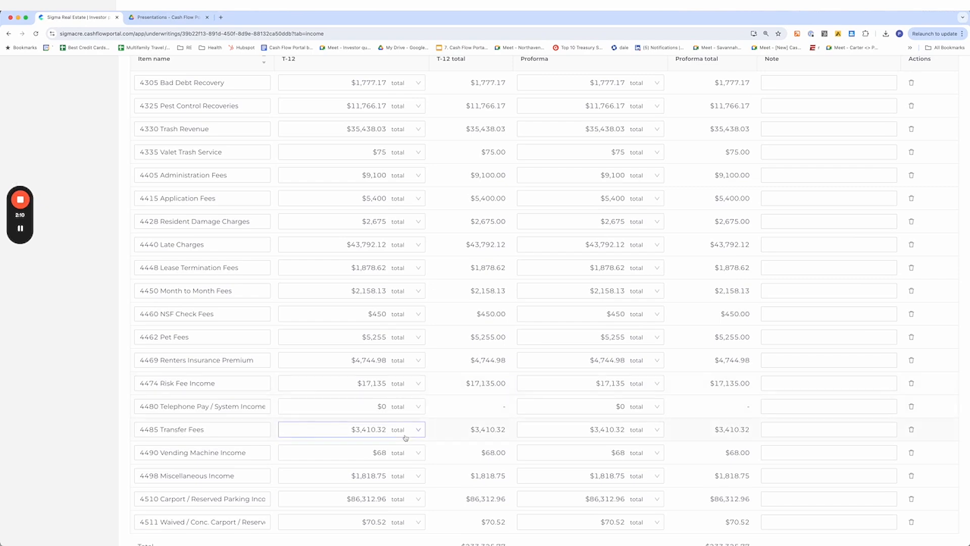
pyautogui.doubleClick(473, 512)
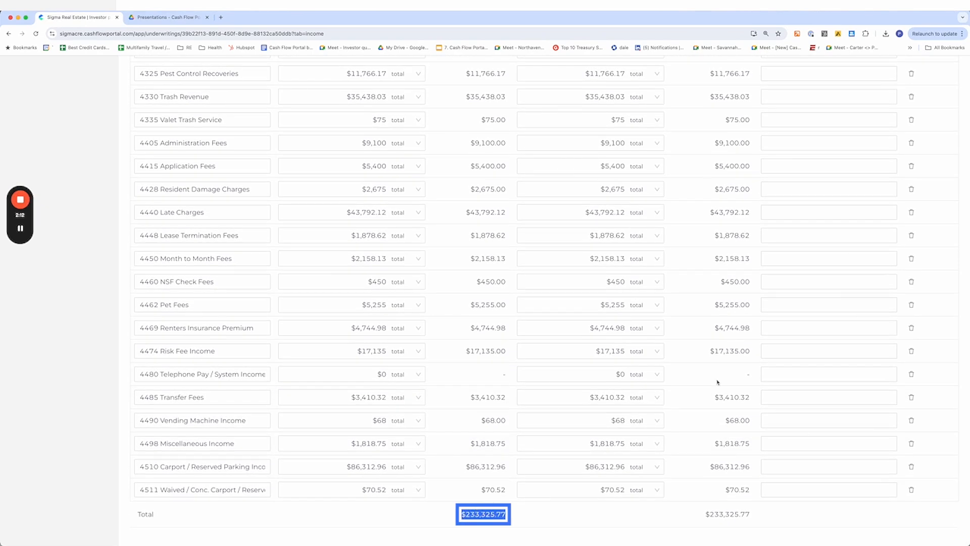
pyautogui.scroll(15, 473, 358)
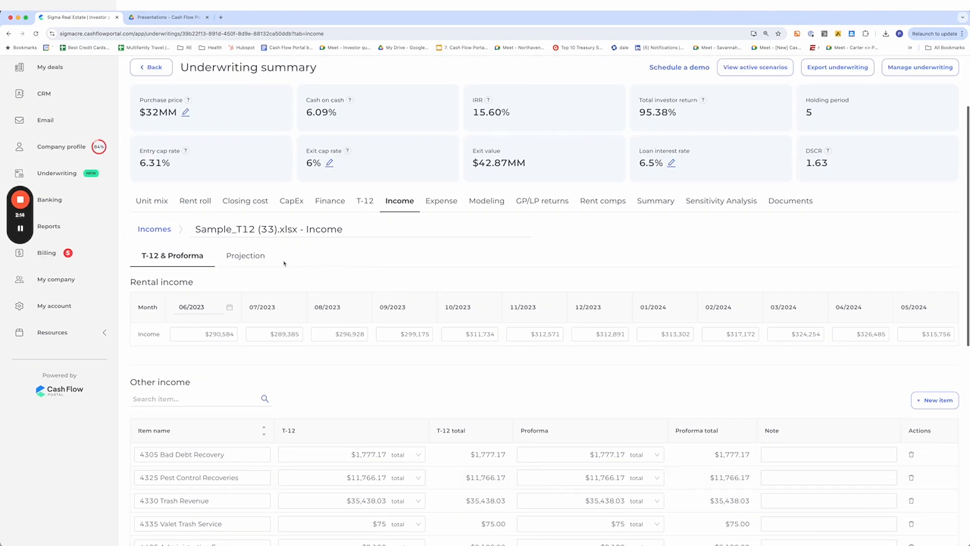
# Review the Income tab's Projection for T-12, T-3 and Years 1 through 5
pyautogui.click(246, 255)
pyautogui.scroll(-3, 407, 245)
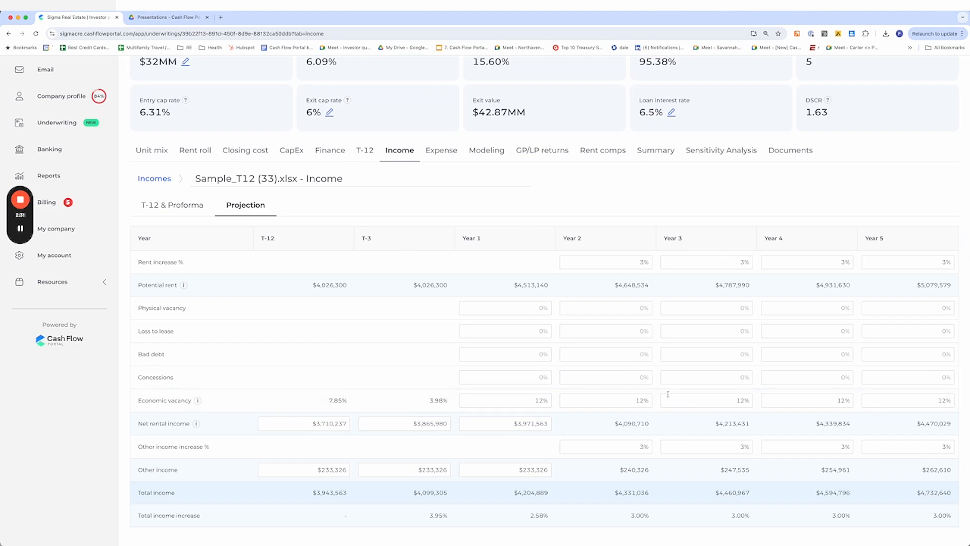
# Open the Expense tab and compare its imported expense items with the spreadsheet's expense section
pyautogui.click(442, 150)
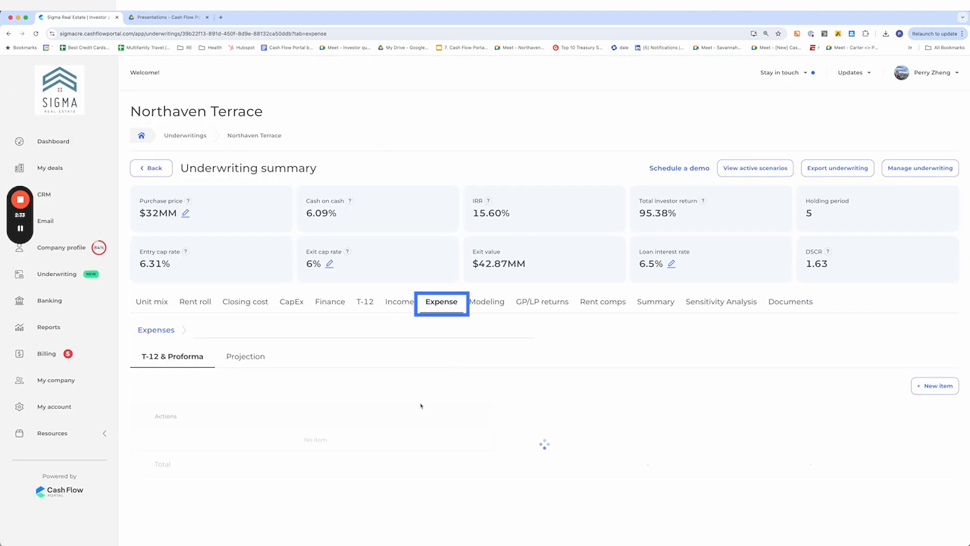
pyautogui.scroll(-5, 377, 354)
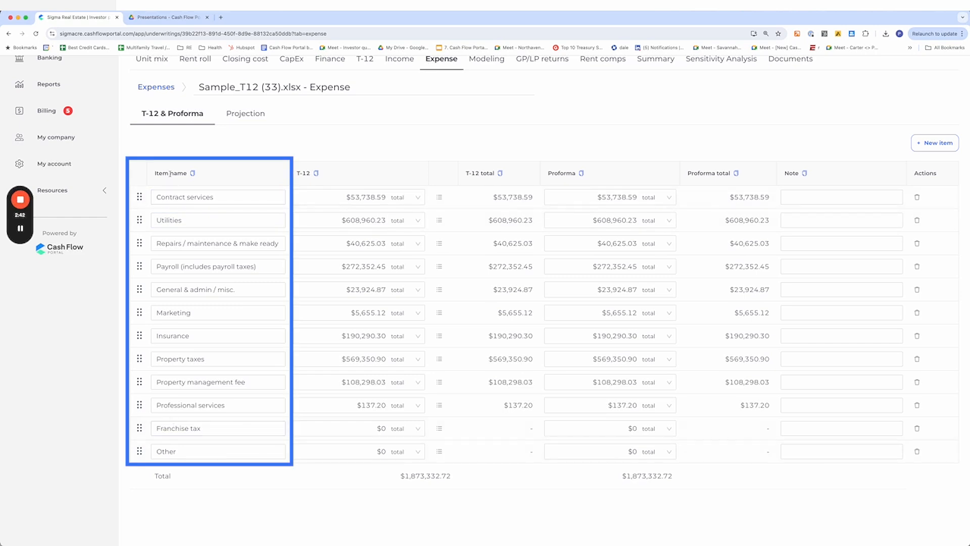
pyautogui.press('super+Tab')
pyautogui.scroll(5, 157, 314)
pyautogui.scroll(-1, 157, 315)
pyautogui.scroll(-5, 157, 314)
pyautogui.scroll(-3, 197, 322)
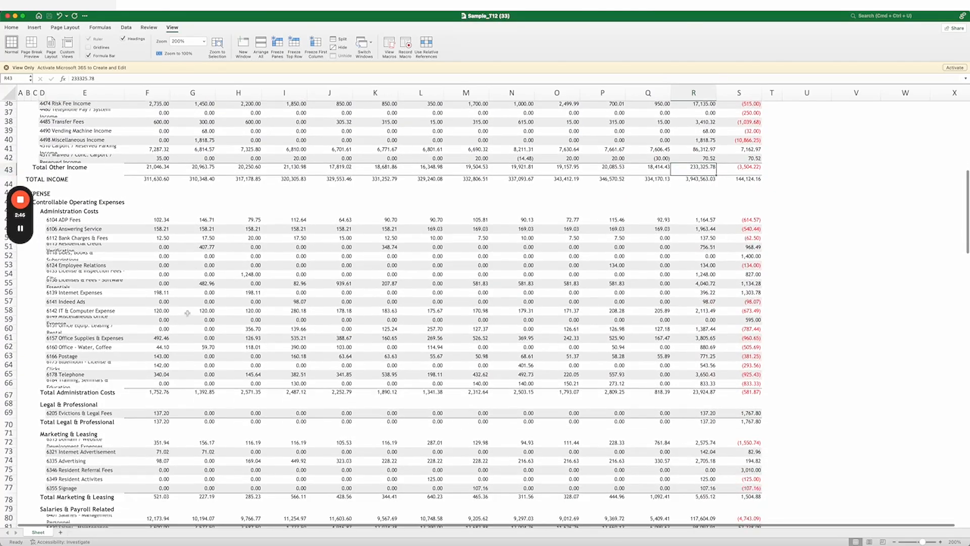
pyautogui.press('super+Tab')
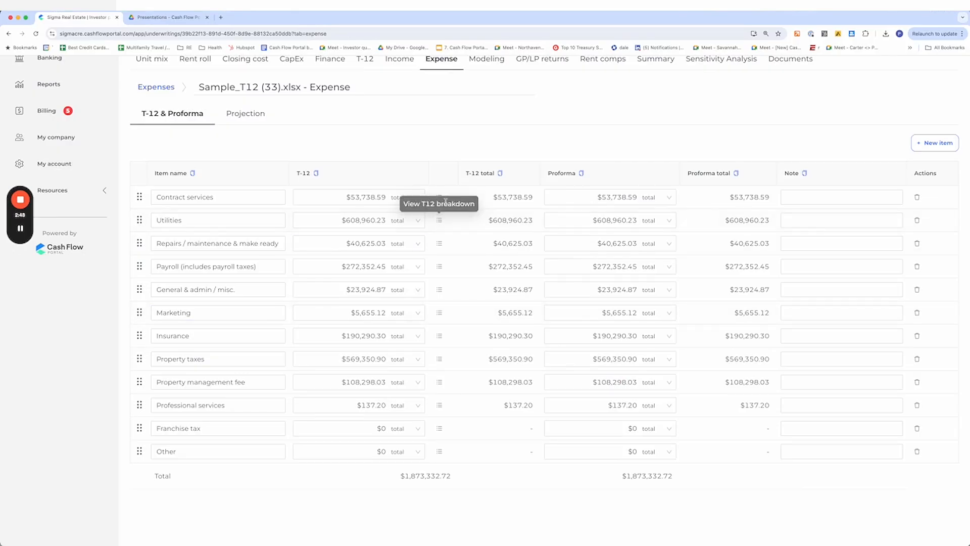
# View the T12 breakdown for the Contract services expense item
pyautogui.click(439, 199)
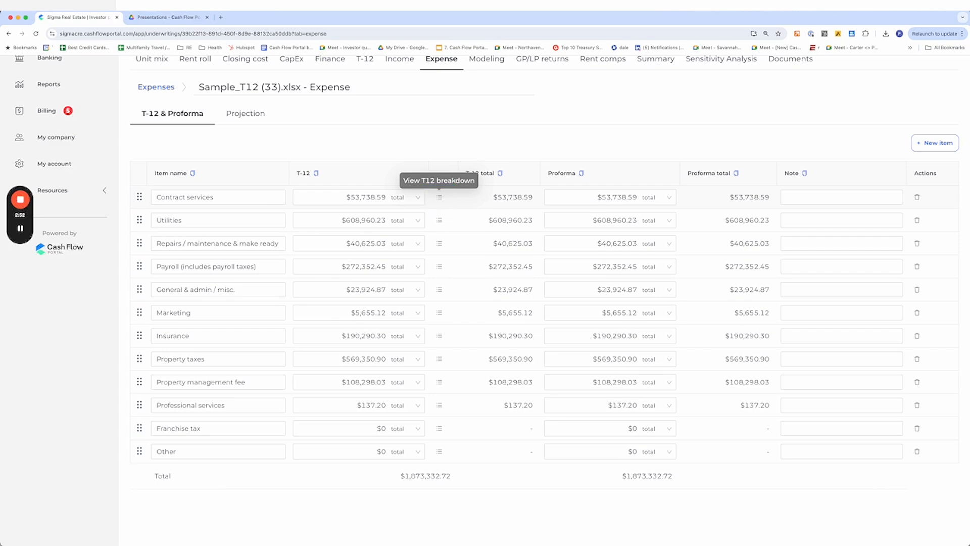
pyautogui.click(439, 197)
pyautogui.press('super+Tab')
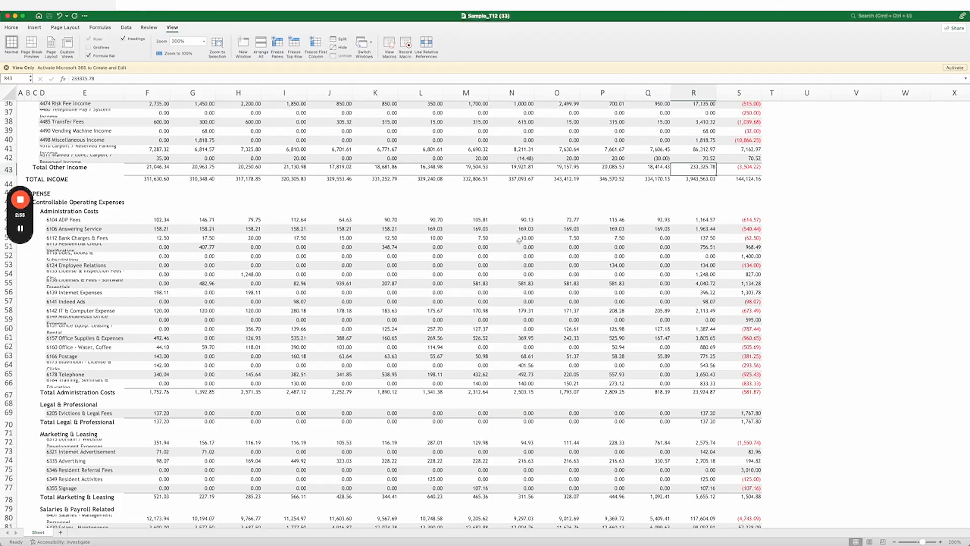
pyautogui.press('super+Tab')
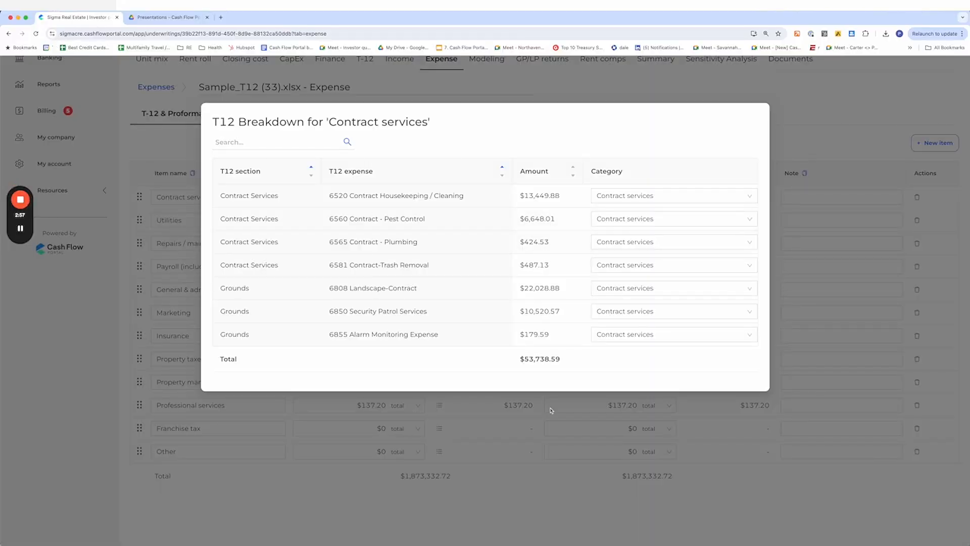
pyautogui.press('Escape')
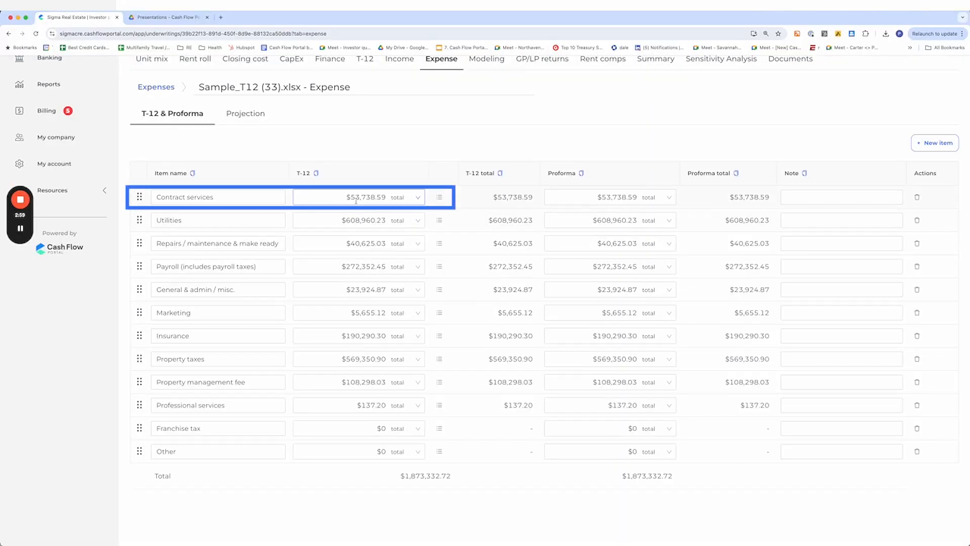
# Reopen the Contract services breakdown and search the spreadsheet for the Contract Services section to compare amounts
pyautogui.click(439, 197)
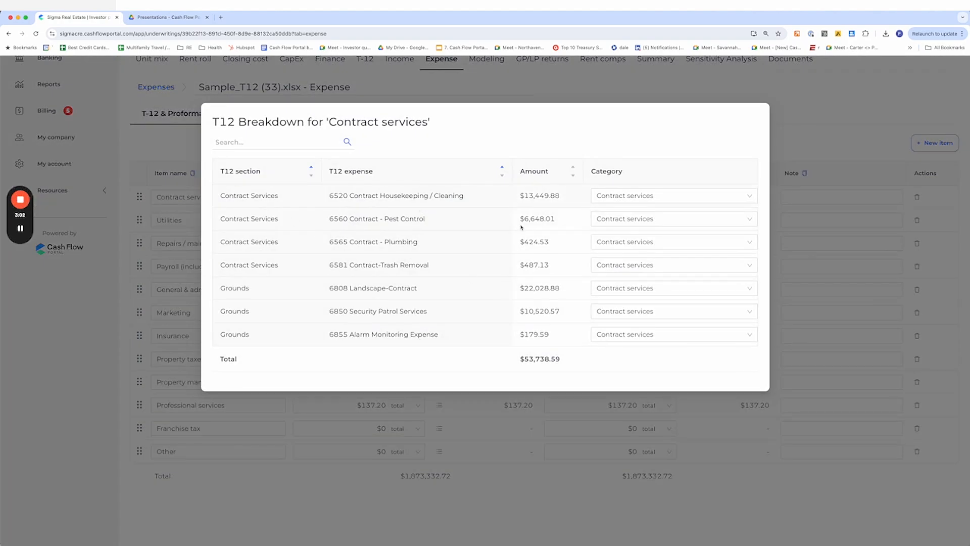
pyautogui.press('super+Tab')
pyautogui.scroll(-5, 99, 345)
pyautogui.press('super+f')
pyautogui.write('contract')
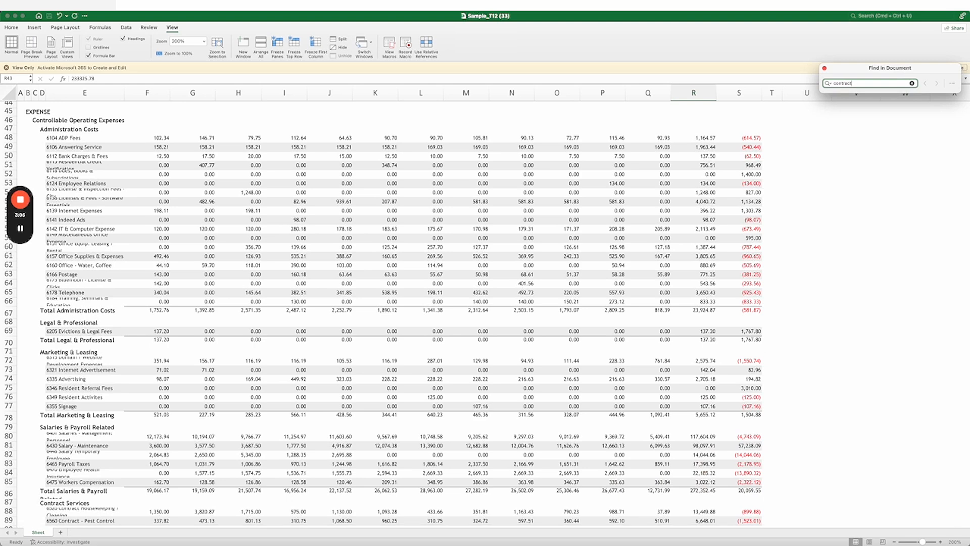
pyautogui.press('Return')
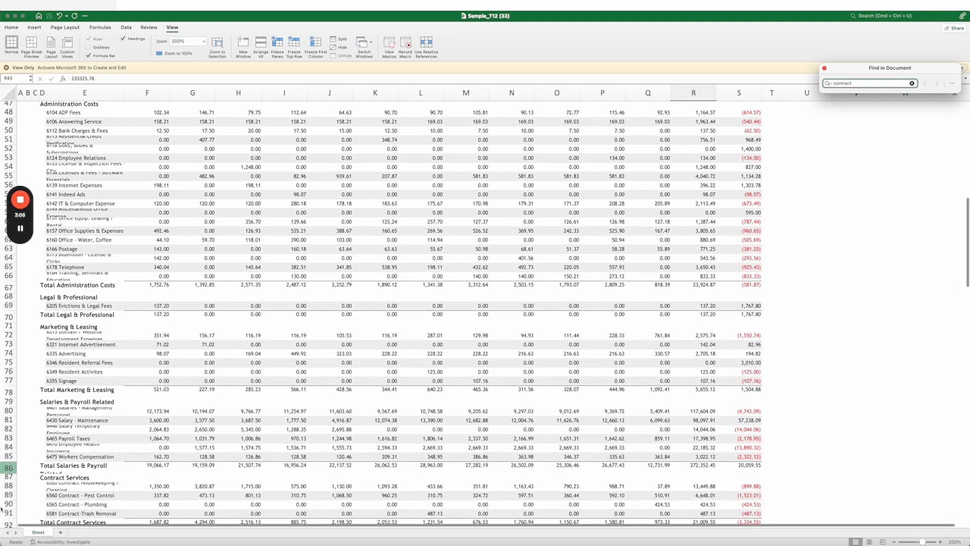
pyautogui.scroll(-5, 266, 433)
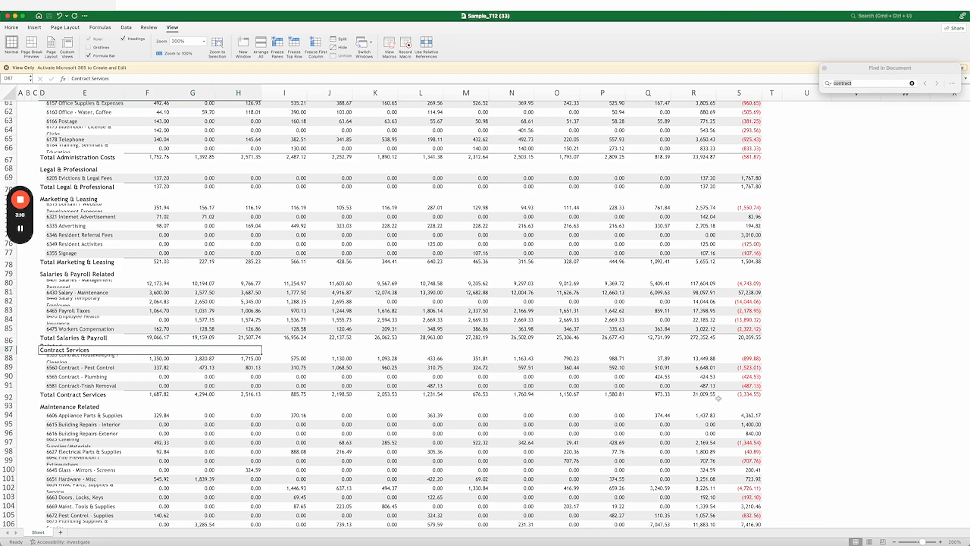
pyautogui.click(695, 398)
pyautogui.press('super+Tab')
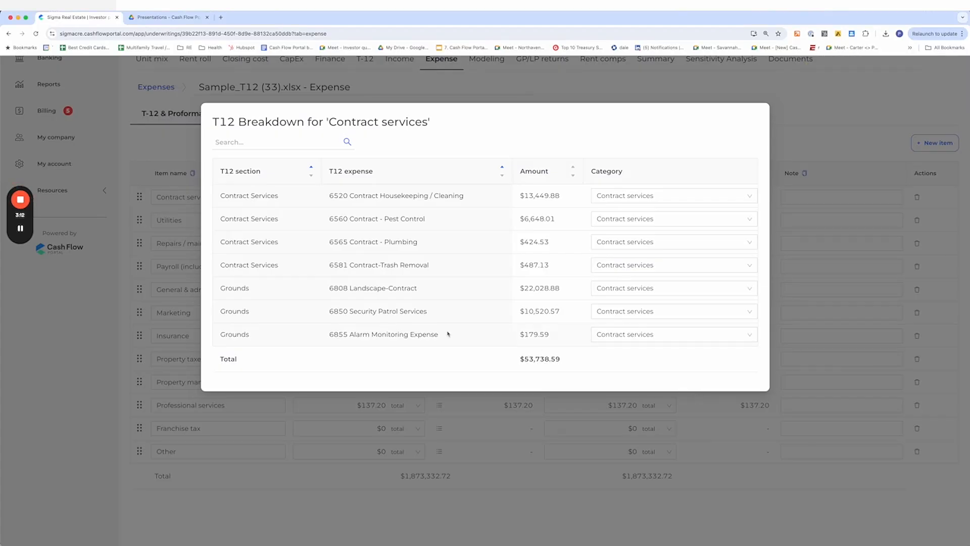
# Search the spreadsheet for the Grounds section matching the breakdown's Grounds rows
pyautogui.moveTo(218, 286); pyautogui.dragTo(341, 341)
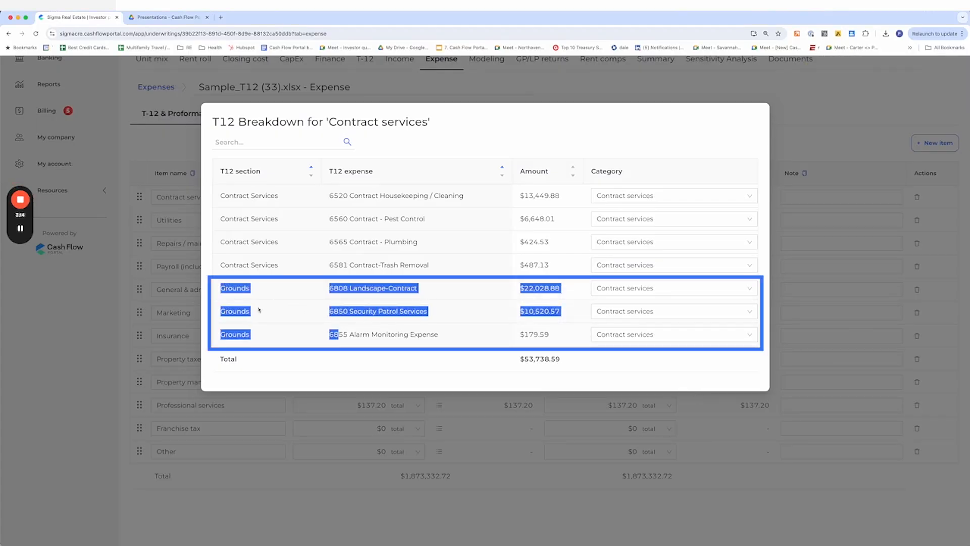
pyautogui.press('super+Tab')
pyautogui.press('super+f')
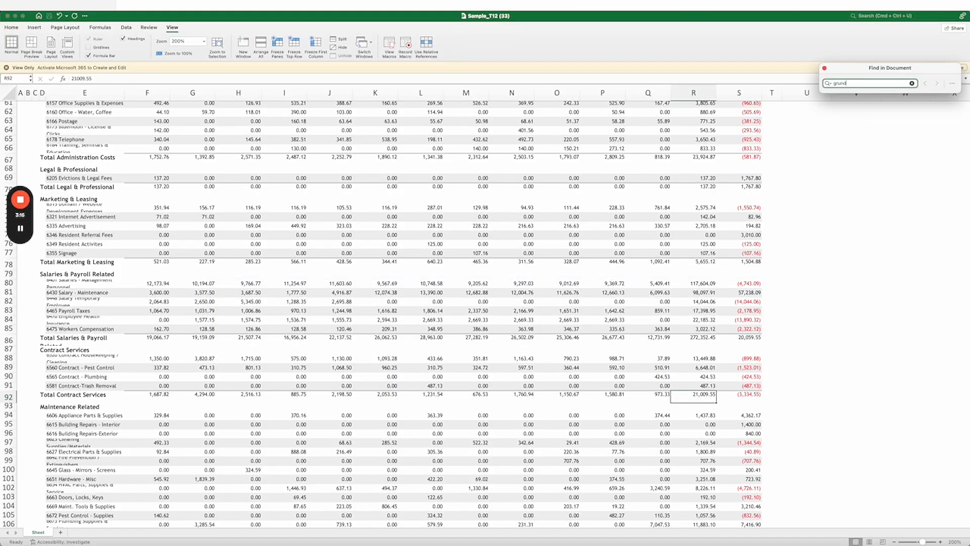
pyautogui.press('Return')
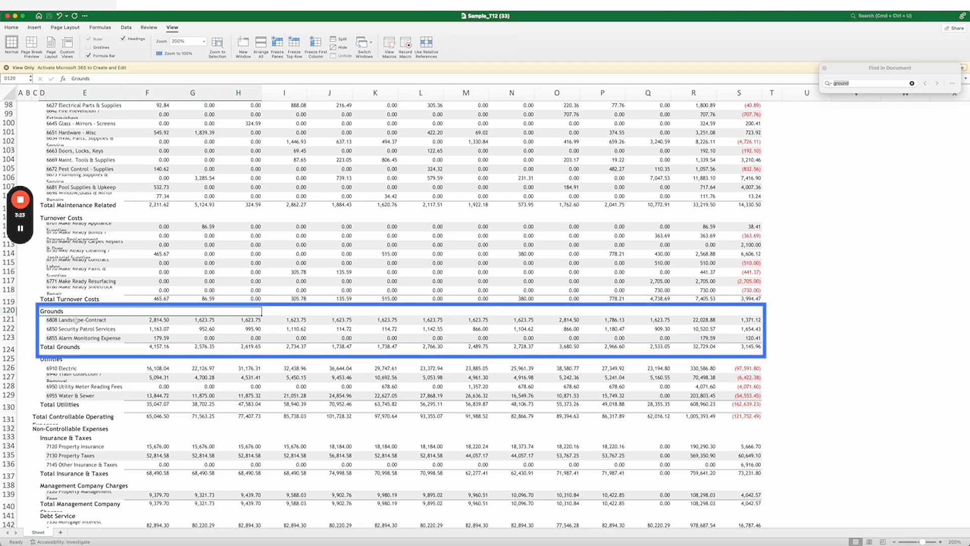
pyautogui.press('super+Tab')
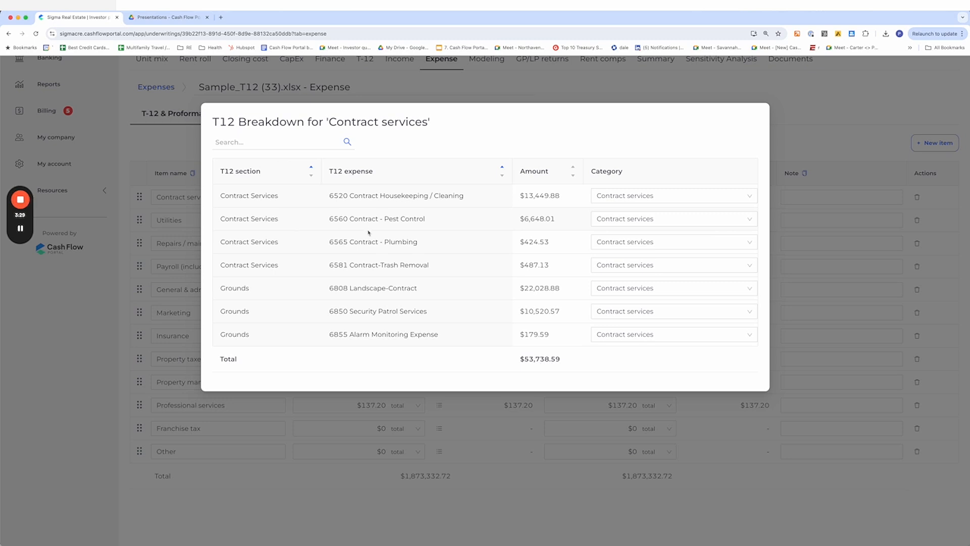
# Reexamine the Contract services breakdown's Contract Services and Grounds rows by section
pyautogui.moveTo(221, 193); pyautogui.dragTo(308, 270)
pyautogui.moveTo(218, 291); pyautogui.dragTo(266, 342)
pyautogui.click(268, 345)
pyautogui.click(348, 431)
pyautogui.click(157, 199)
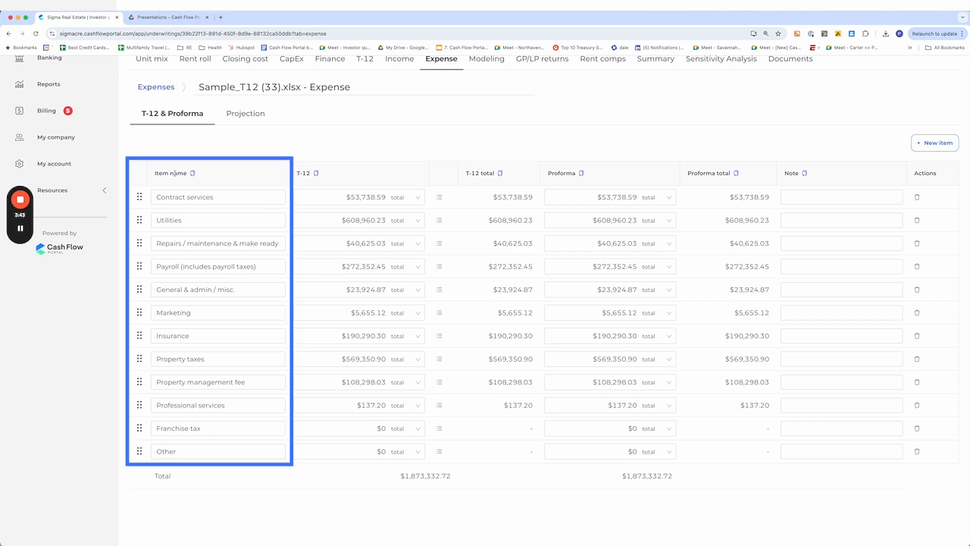
pyautogui.click(439, 197)
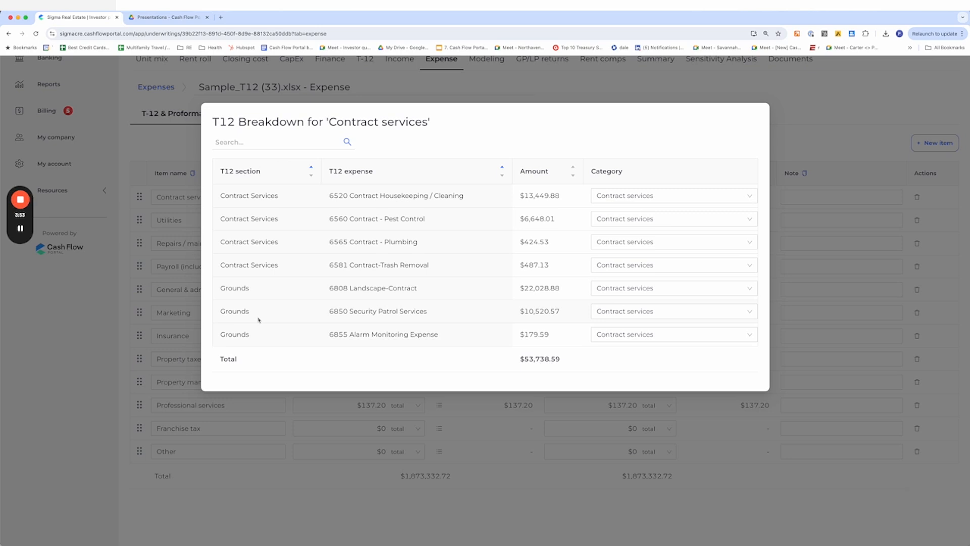
pyautogui.click(303, 482)
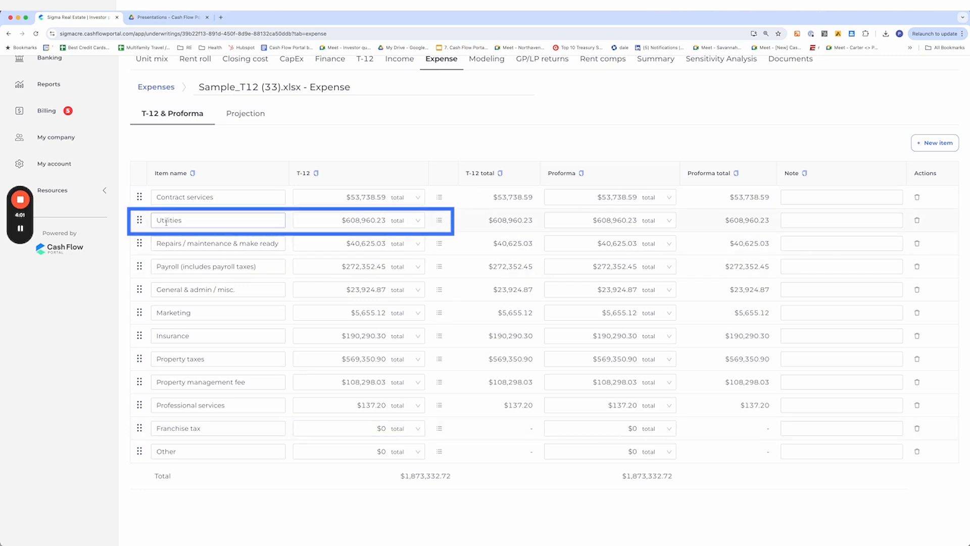
# Open the Utilities breakdown and search the spreadsheet for the Utilities section to compare its total
pyautogui.click(439, 223)
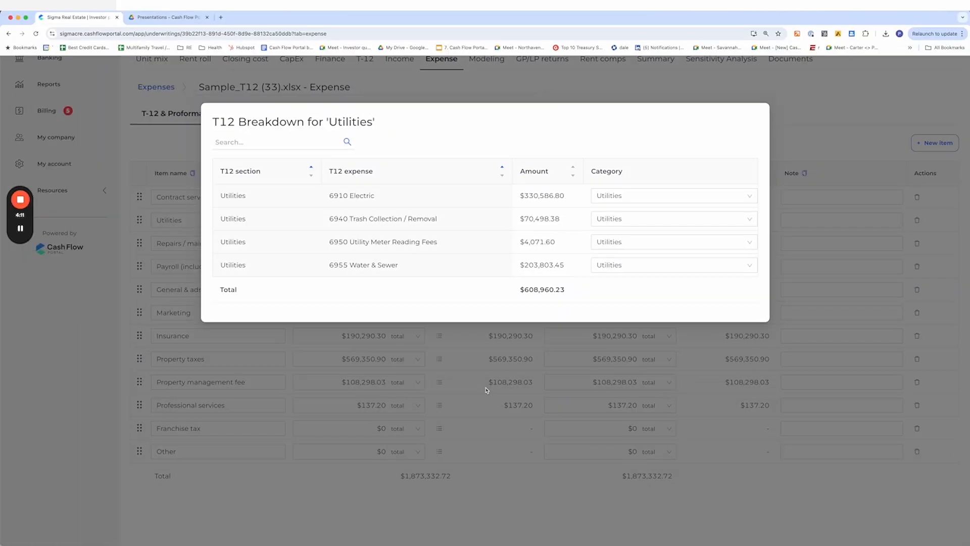
pyautogui.click(478, 541)
pyautogui.press('super+Tab')
pyautogui.press('super+f')
pyautogui.write('utilities')
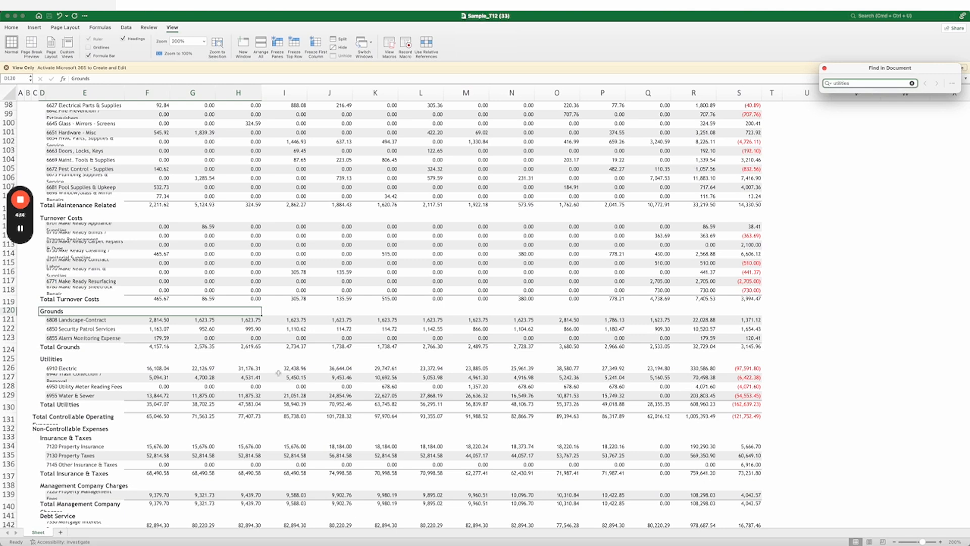
pyautogui.click(71, 370)
pyautogui.click(701, 405)
pyautogui.press('super+Tab')
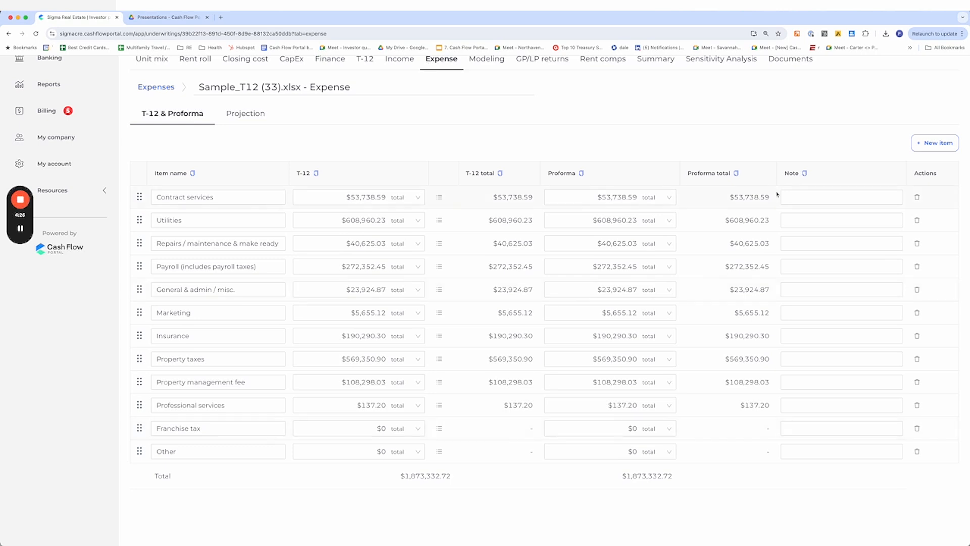
# Reopen the Utilities breakdown and select the 6955 Water & Sewer expense name
pyautogui.click(356, 222)
pyautogui.click(439, 220)
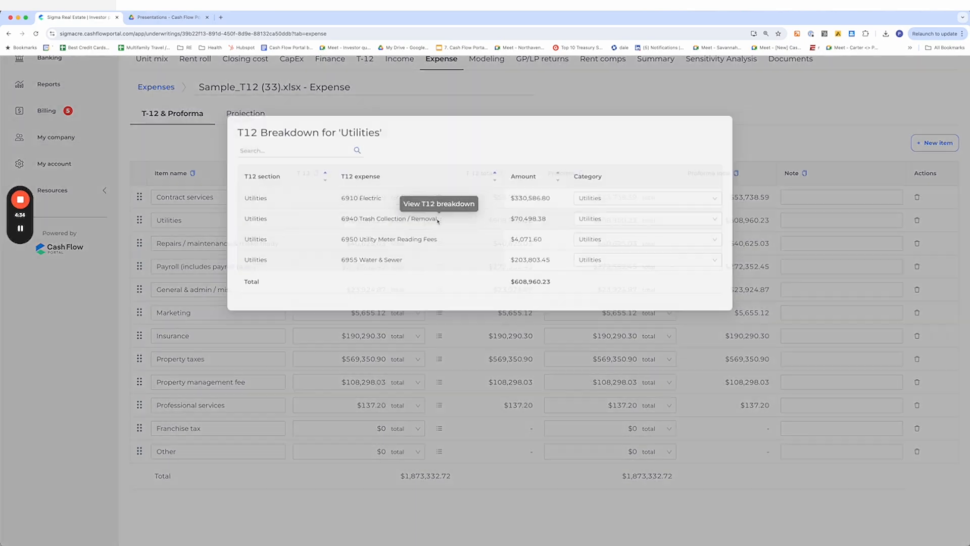
pyautogui.click(360, 265)
pyautogui.doubleClick(360, 265)
pyautogui.tripleClick(360, 265)
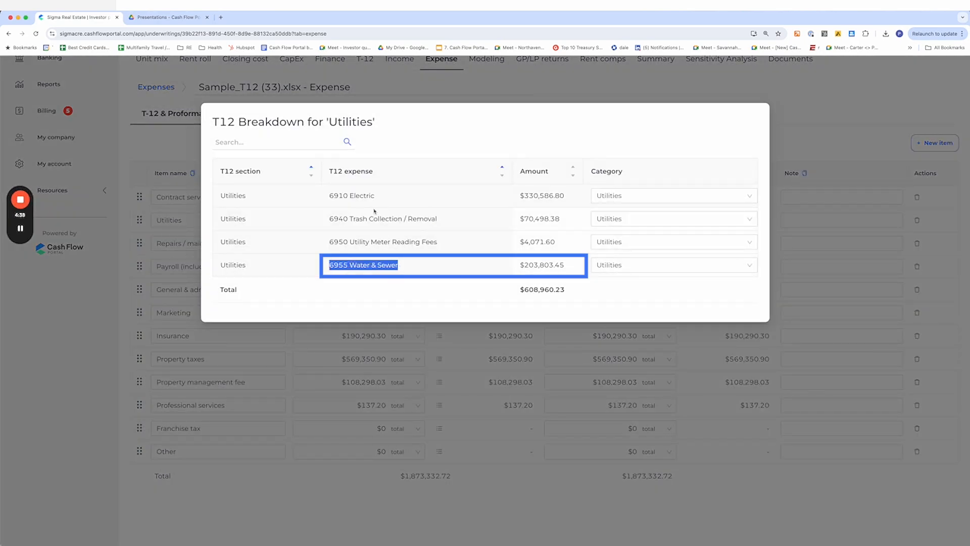
pyautogui.click(504, 394)
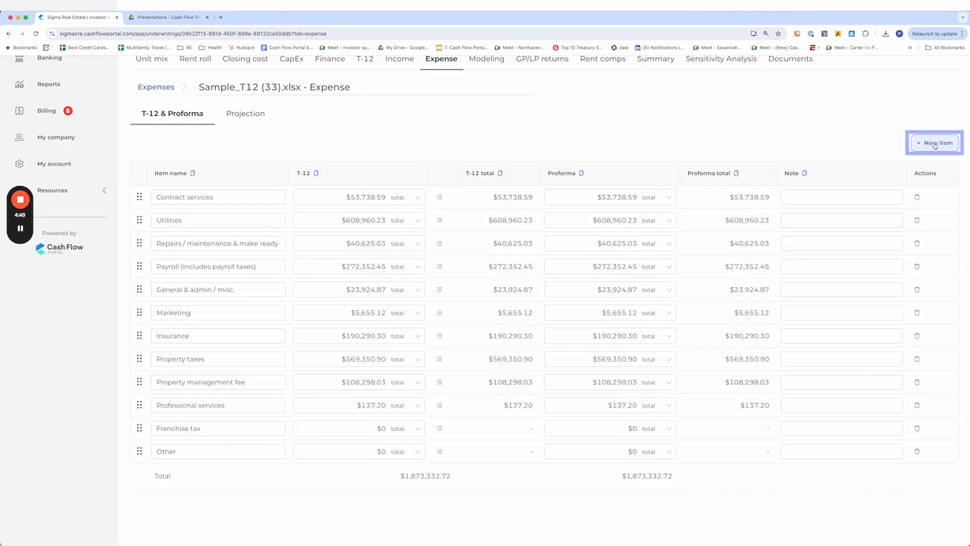
# Add and save a new expense item named Water, then reopen the Utilities breakdown
pyautogui.click(936, 144)
pyautogui.write('Water')
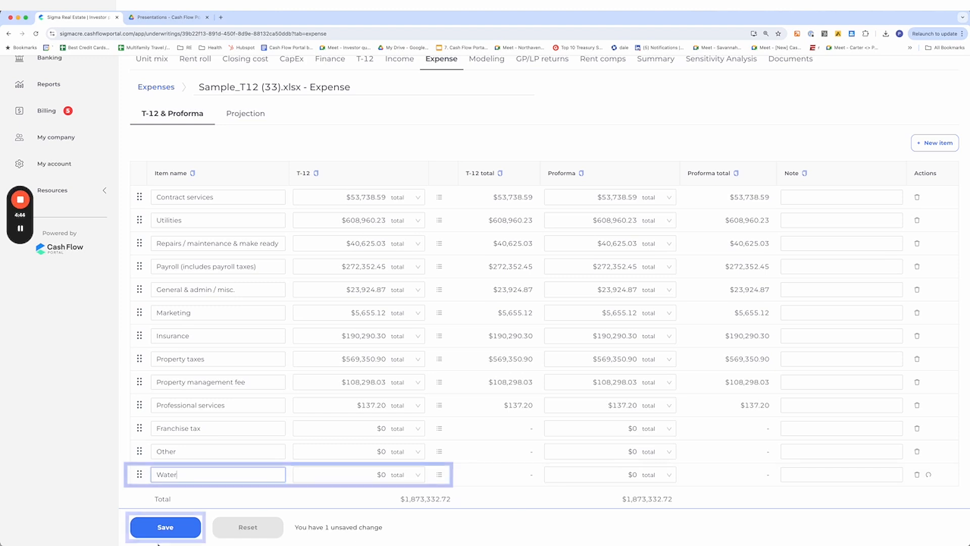
pyautogui.click(165, 527)
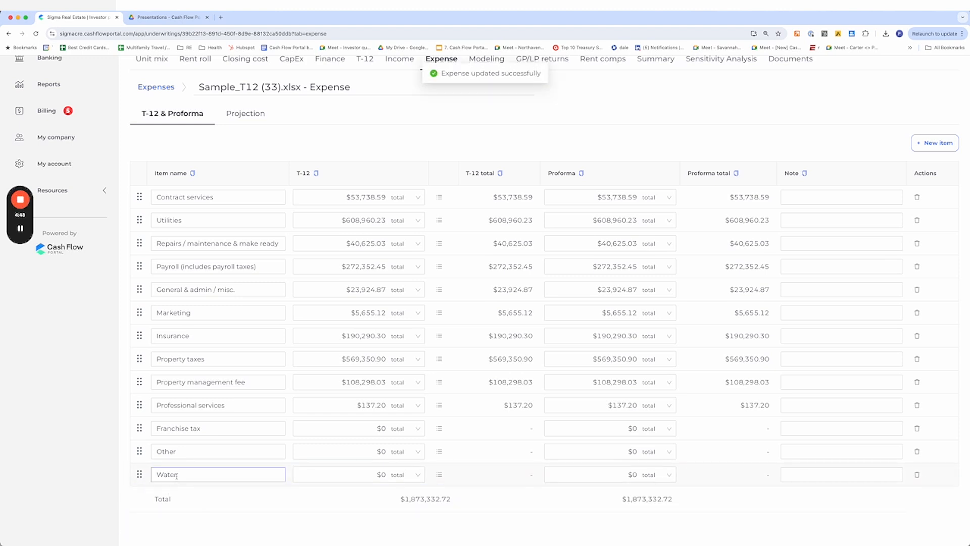
pyautogui.click(439, 221)
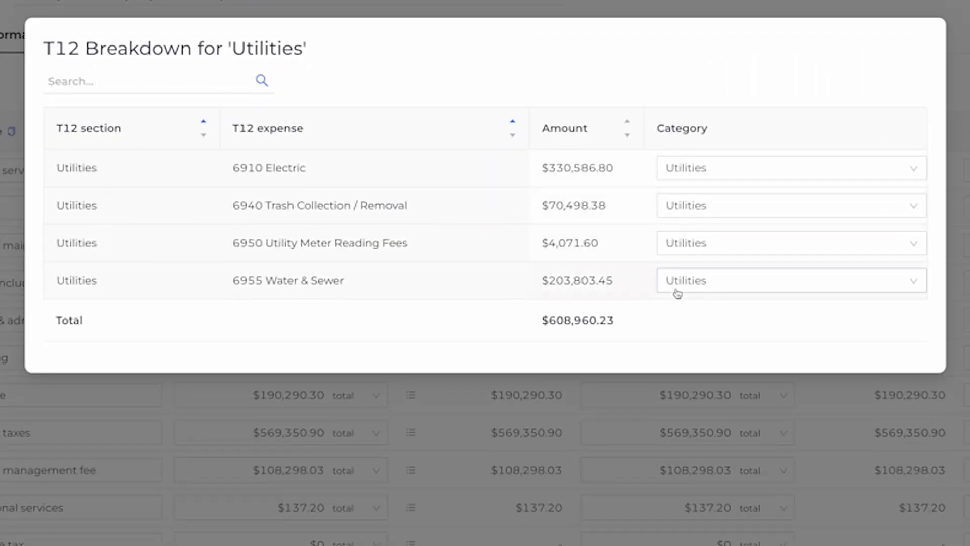
# Recategorize the 6955 Water & Sewer expense in the Utilities breakdown to Water and save
pyautogui.tripleClick(268, 286)
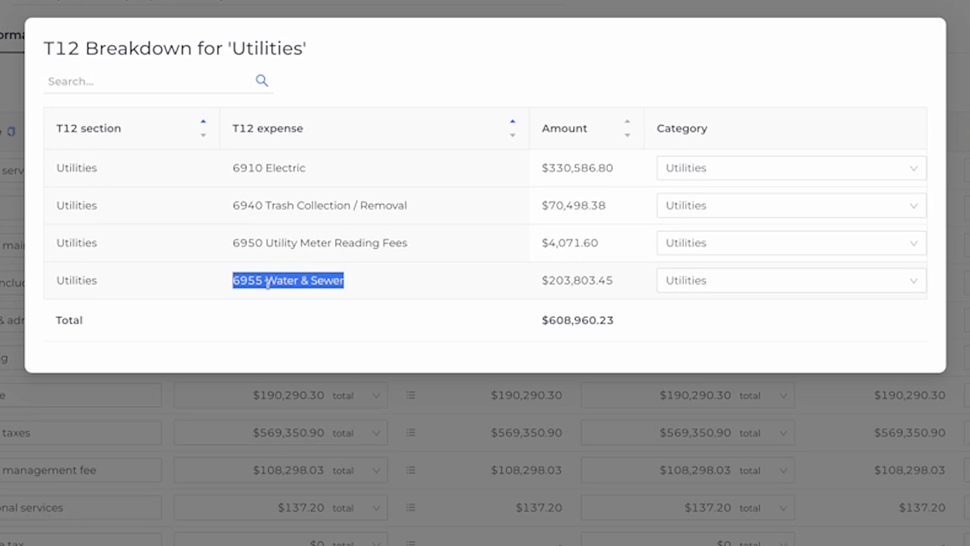
pyautogui.click(698, 280)
pyautogui.scroll(-1, 736, 400)
pyautogui.scroll(-5, 735, 401)
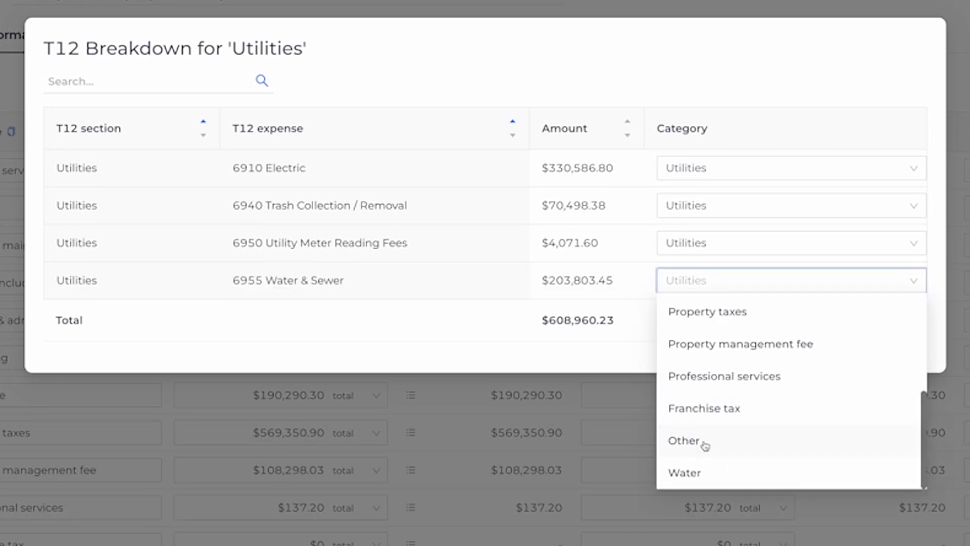
pyautogui.click(696, 475)
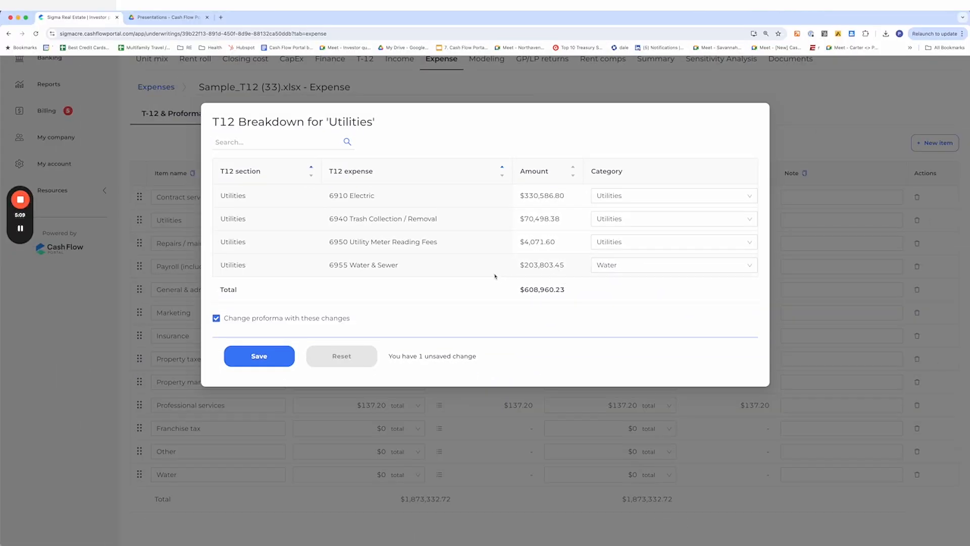
pyautogui.tripleClick(363, 266)
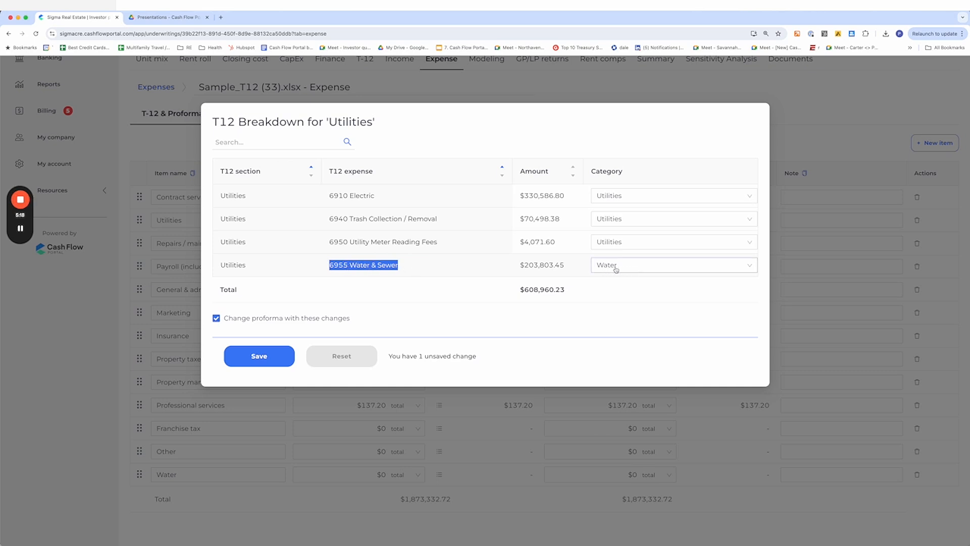
pyautogui.click(290, 354)
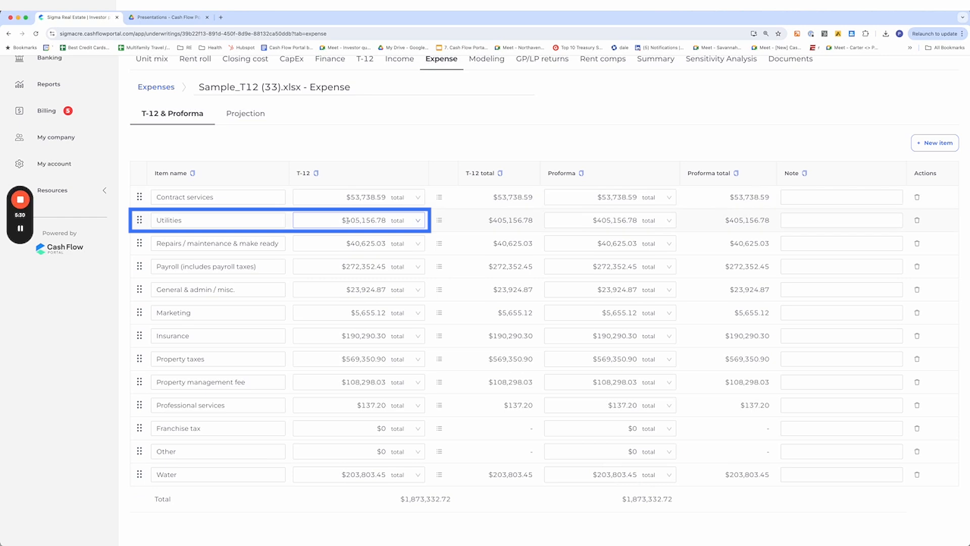
# Reopen the Utilities breakdown and review its remaining expense rows and total
pyautogui.click(439, 221)
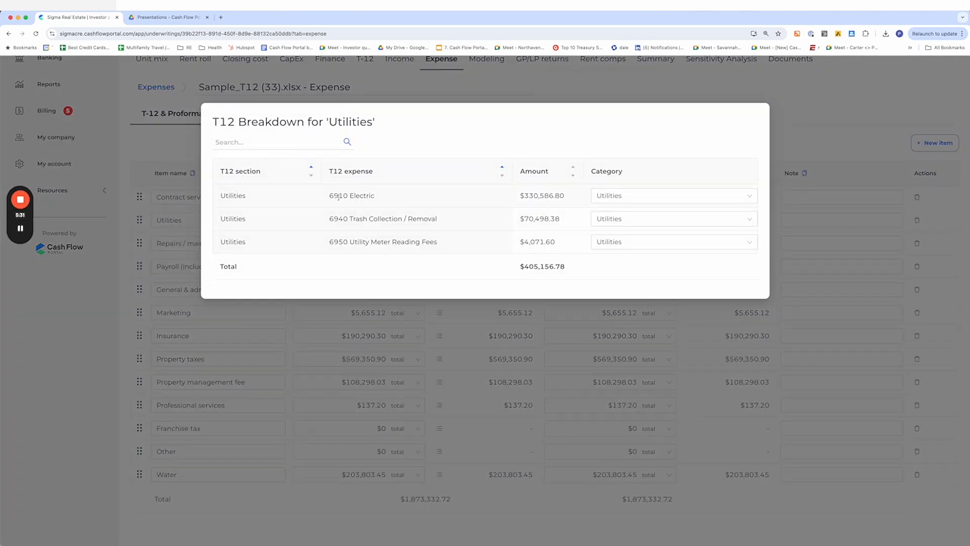
pyautogui.moveTo(329, 197); pyautogui.dragTo(479, 264)
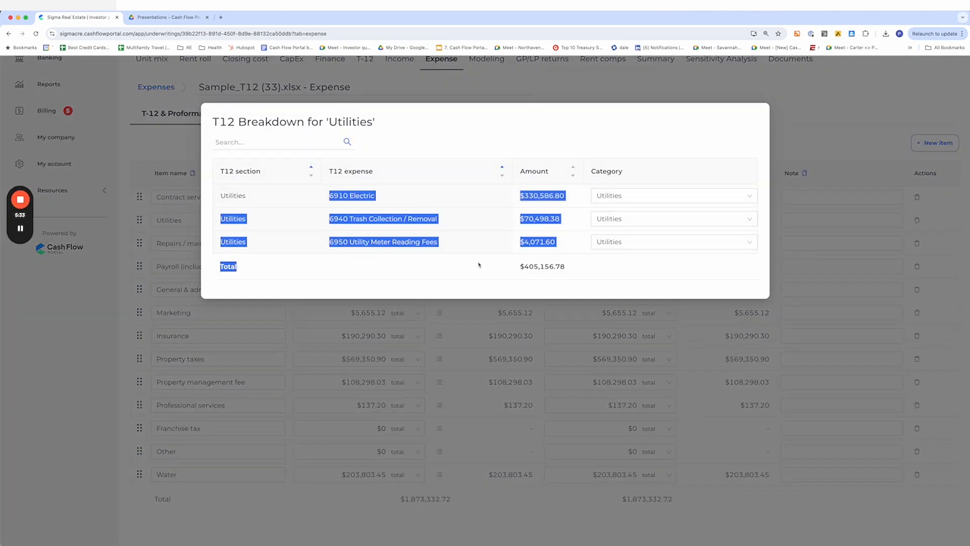
pyautogui.click(479, 342)
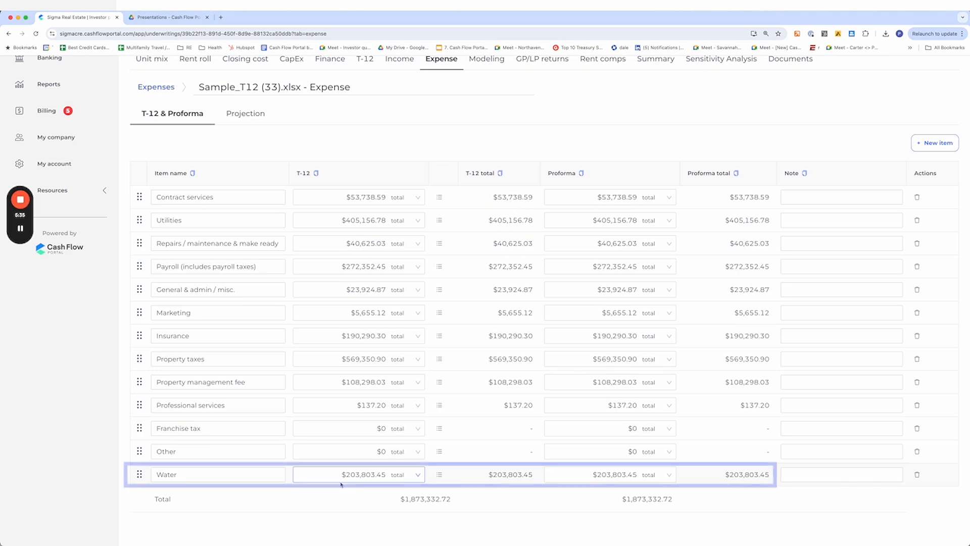
# Set the Water item's proforma amount to 150000 and save the expense table
pyautogui.click(604, 475)
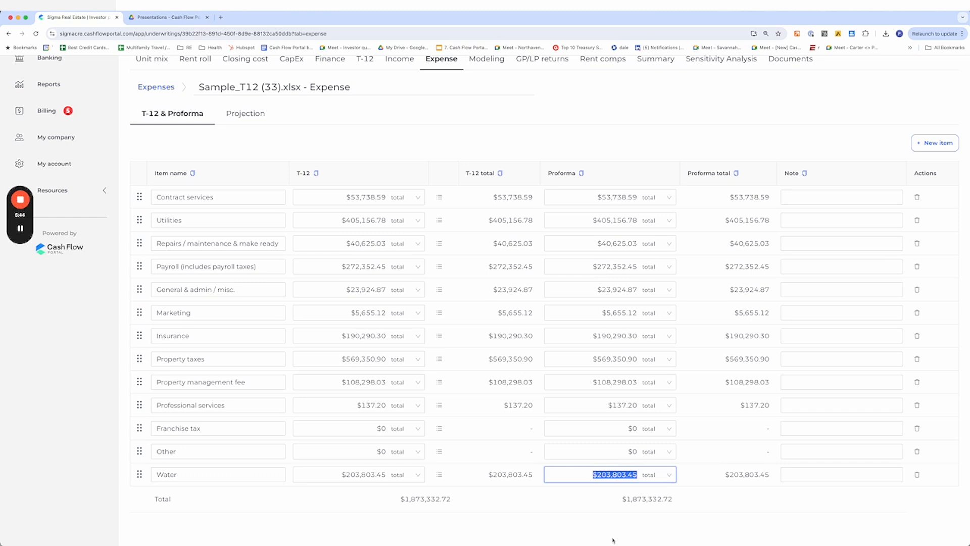
pyautogui.write('1500000')
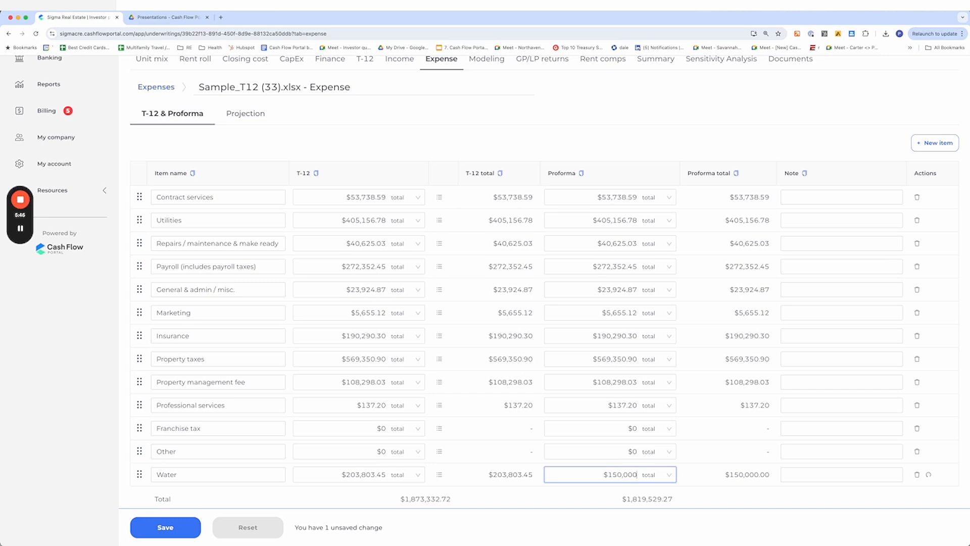
pyautogui.scroll(-1, 464, 458)
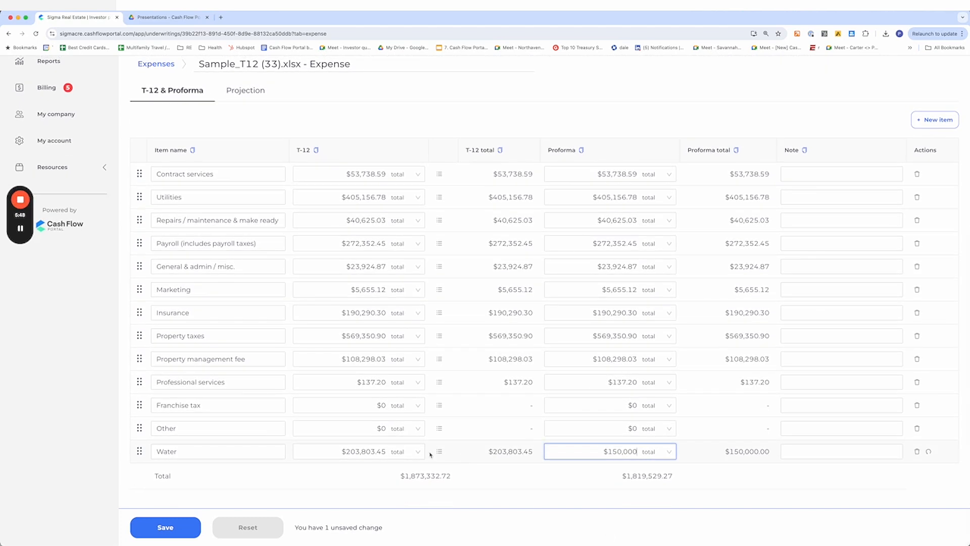
pyautogui.click(160, 528)
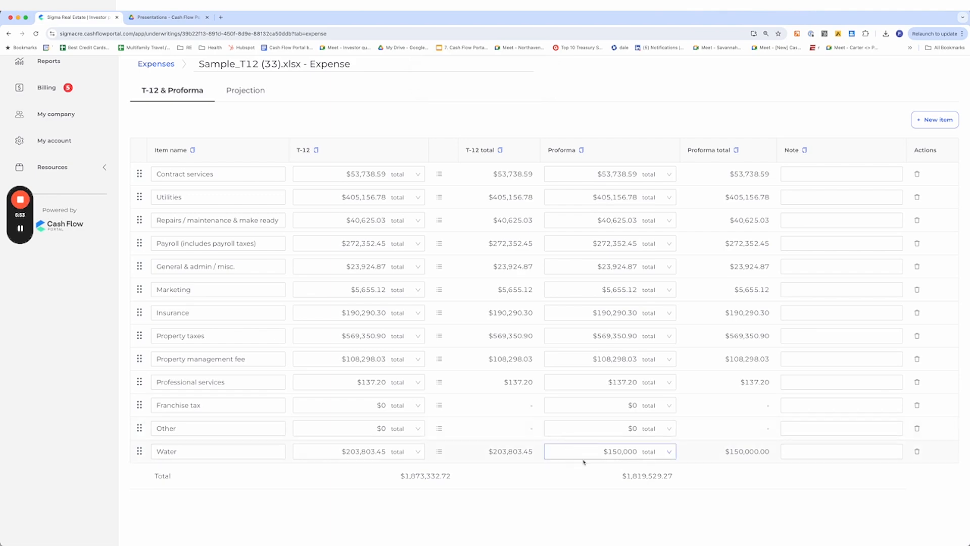
# Open the Water breakdown, change 6955 Water & Sewer's category back to Utilities, and save
pyautogui.scroll(4, 470, 388)
pyautogui.scroll(-3, 253, 344)
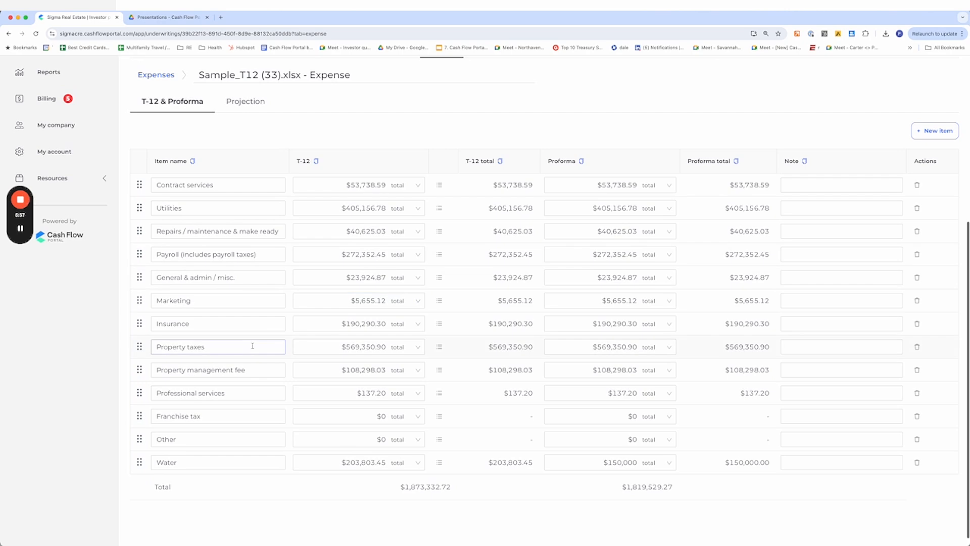
pyautogui.click(440, 462)
pyautogui.click(631, 197)
pyautogui.scroll(4, 634, 283)
pyautogui.scroll(-4, 633, 297)
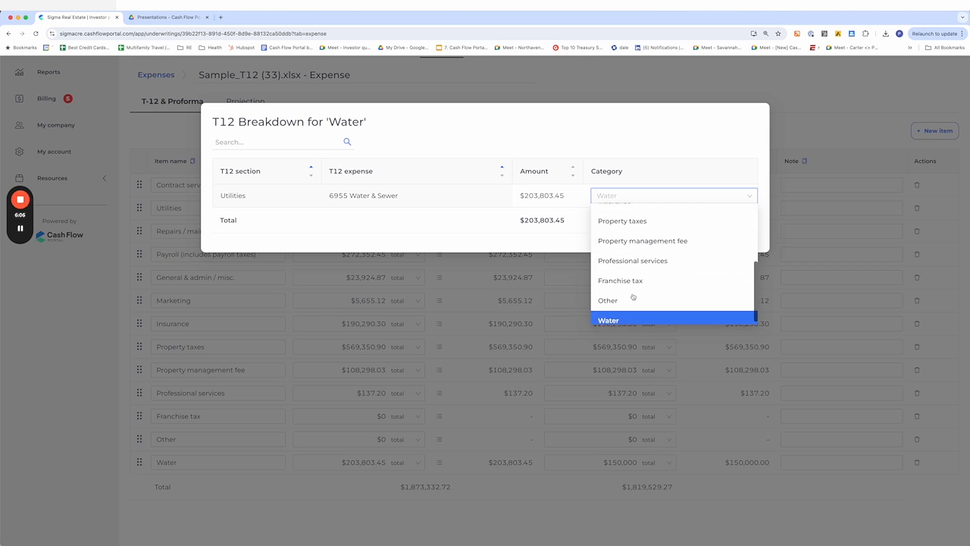
pyautogui.scroll(6, 633, 284)
pyautogui.click(625, 230)
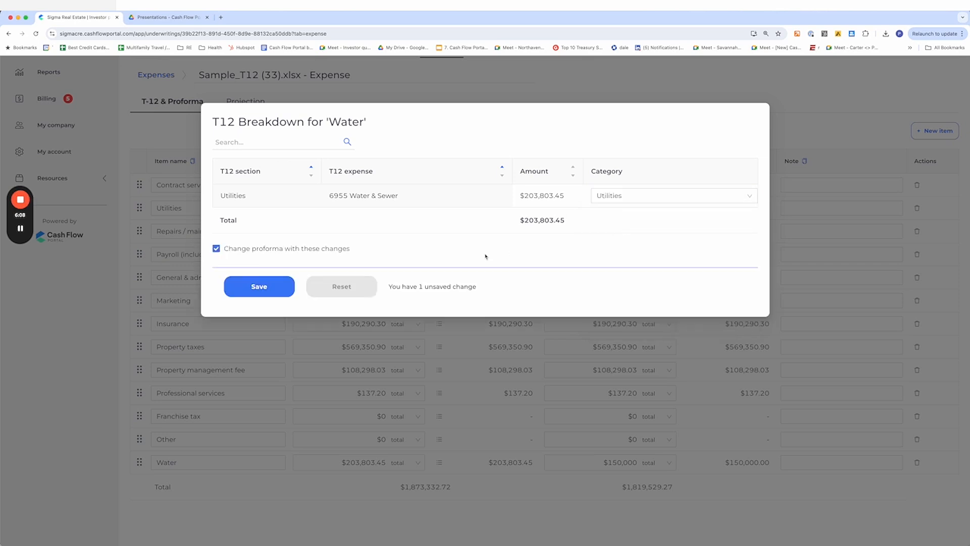
pyautogui.click(273, 285)
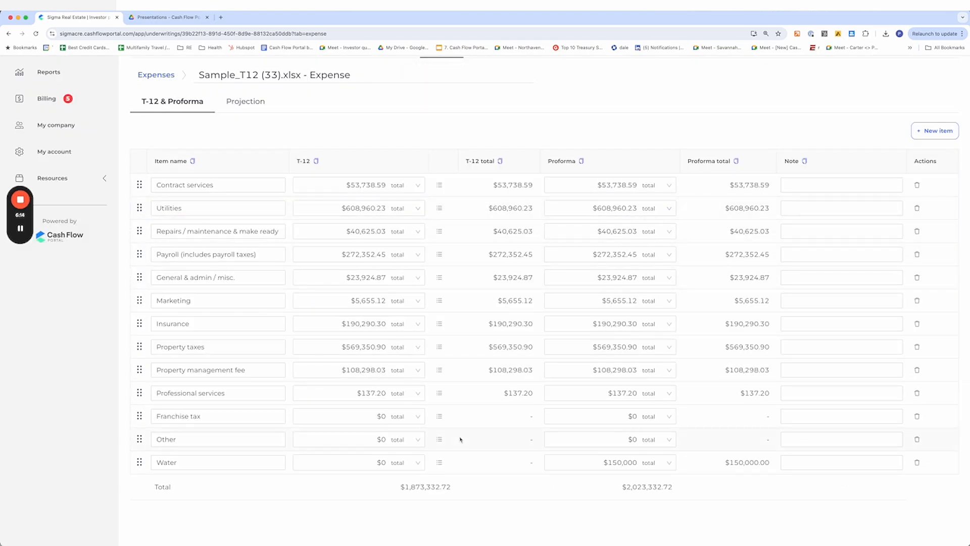
# Open the expense Projection and set the Year 2 property tax increase to 10%
pyautogui.scroll(5, 460, 439)
pyautogui.click(246, 356)
pyautogui.scroll(-2, 300, 346)
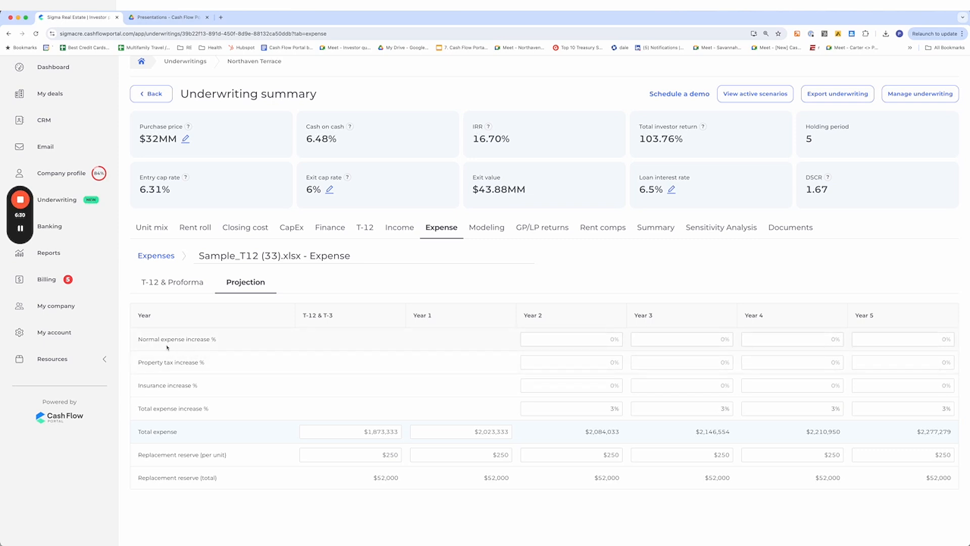
pyautogui.moveTo(138, 362); pyautogui.dragTo(204, 363)
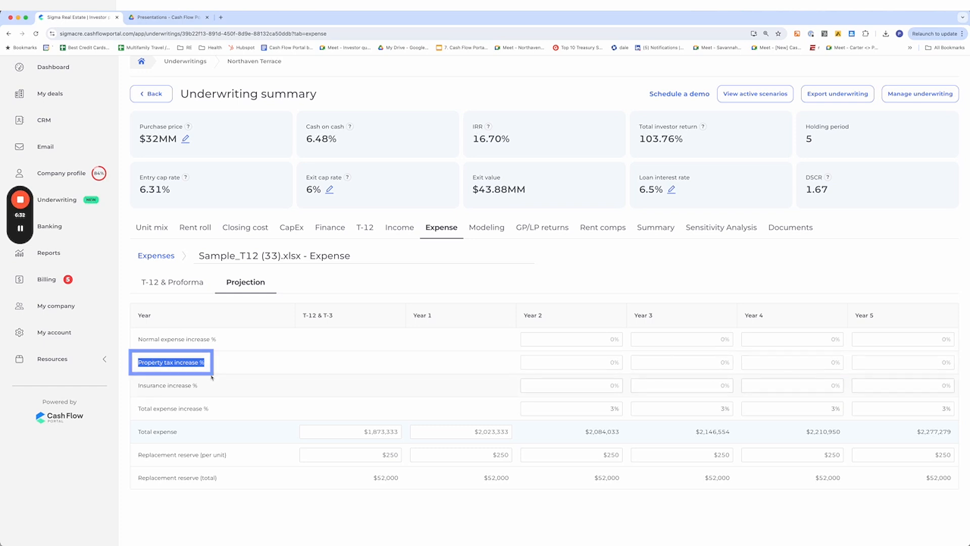
pyautogui.doubleClick(180, 385)
pyautogui.click(612, 363)
pyautogui.write('10')
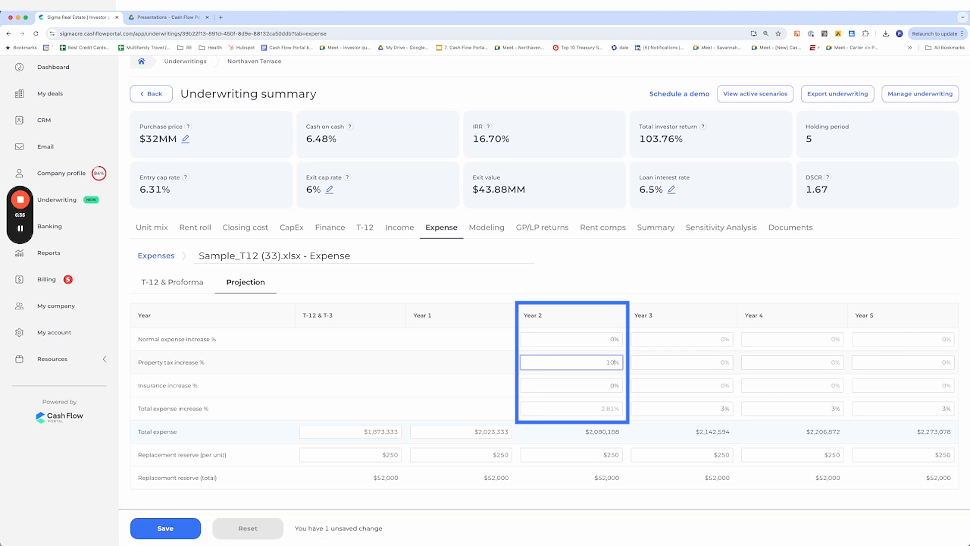
# Set Year 2 insurance increase to 15% and normal expense increase to 3%, then save the projection
pyautogui.click(608, 385)
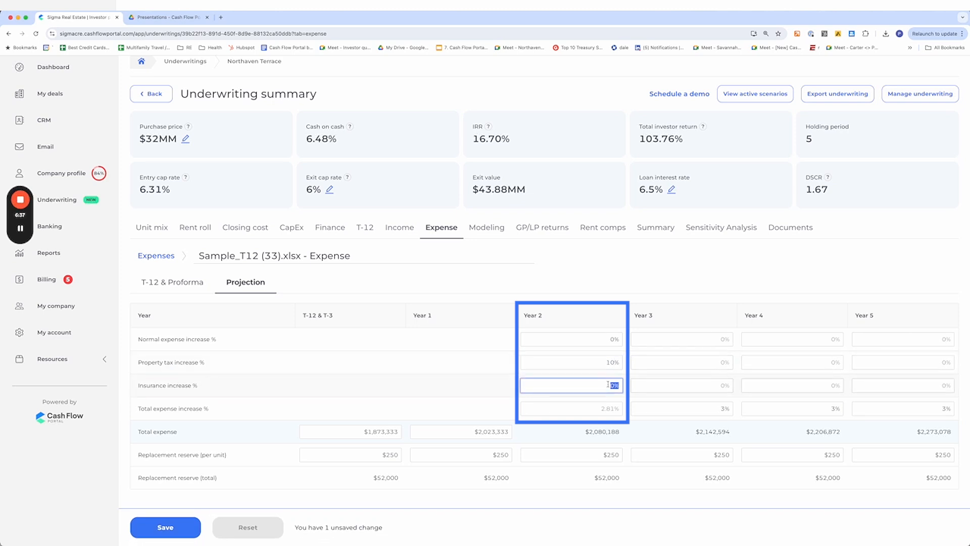
pyautogui.write('15')
pyautogui.click(606, 339)
pyautogui.write('3')
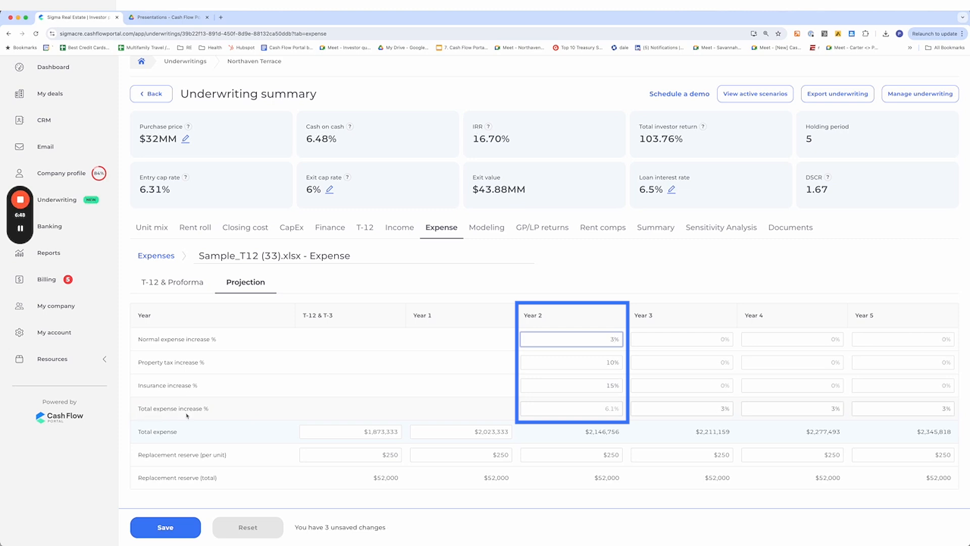
pyautogui.click(172, 529)
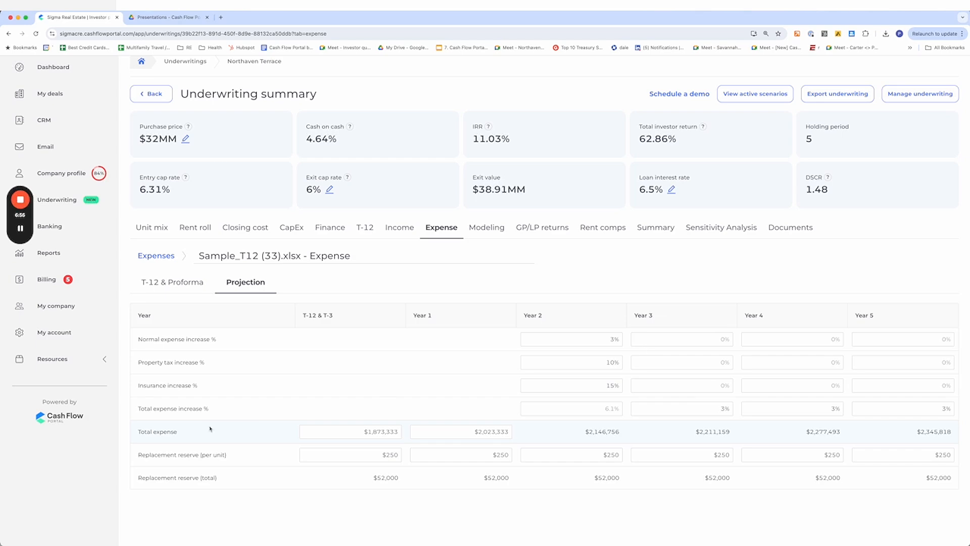
# Switch between the T-12 & Proforma and Projection views to review the updated expense figures
pyautogui.click(185, 287)
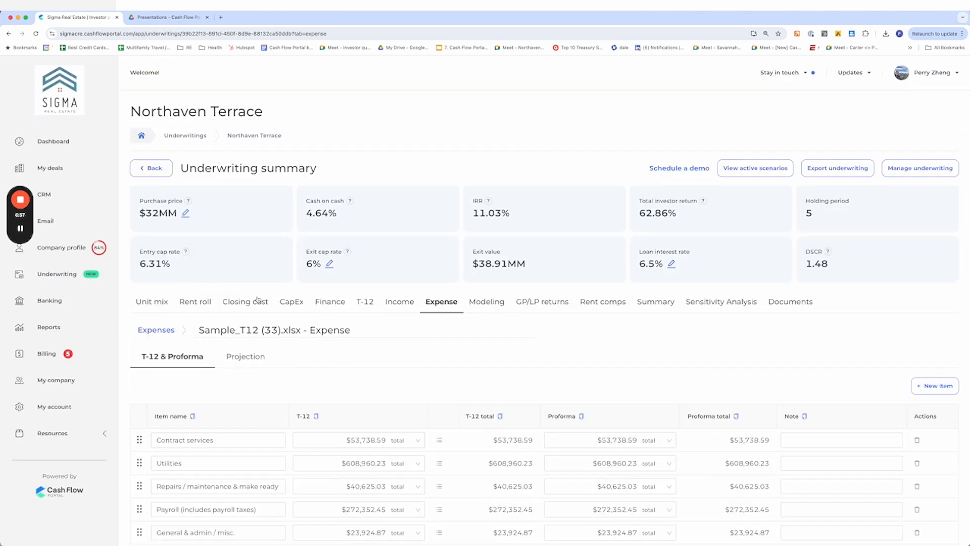
pyautogui.click(242, 366)
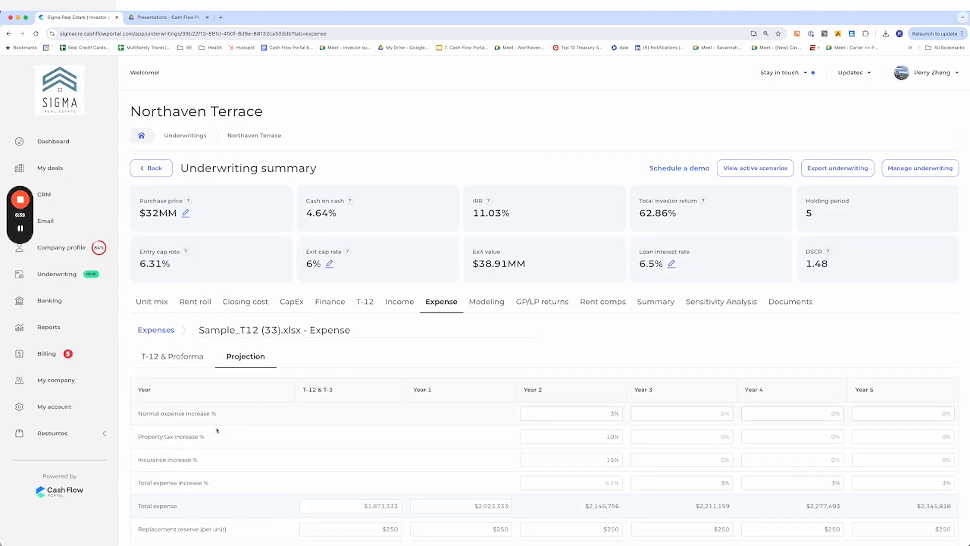
pyautogui.scroll(-2, 216, 431)
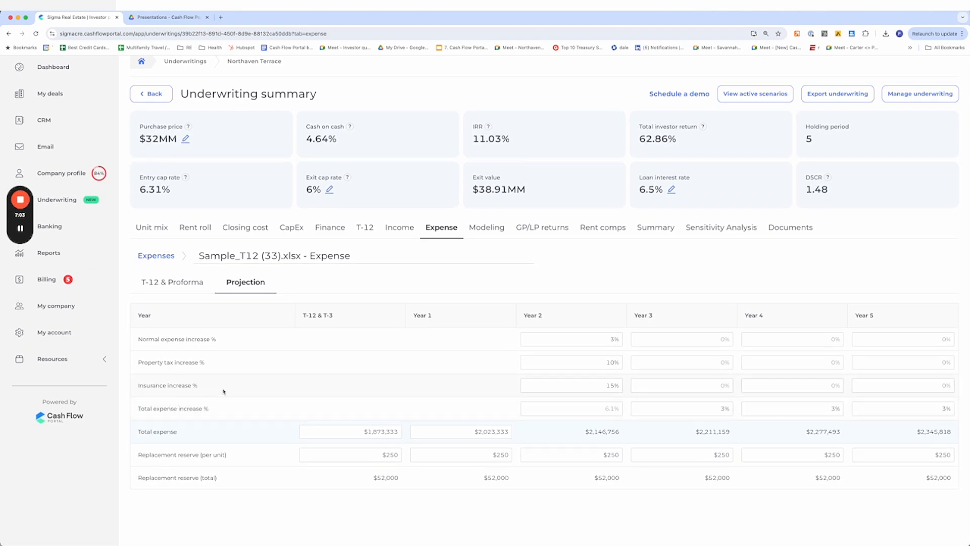
pyautogui.click(182, 286)
pyautogui.scroll(1, 259, 369)
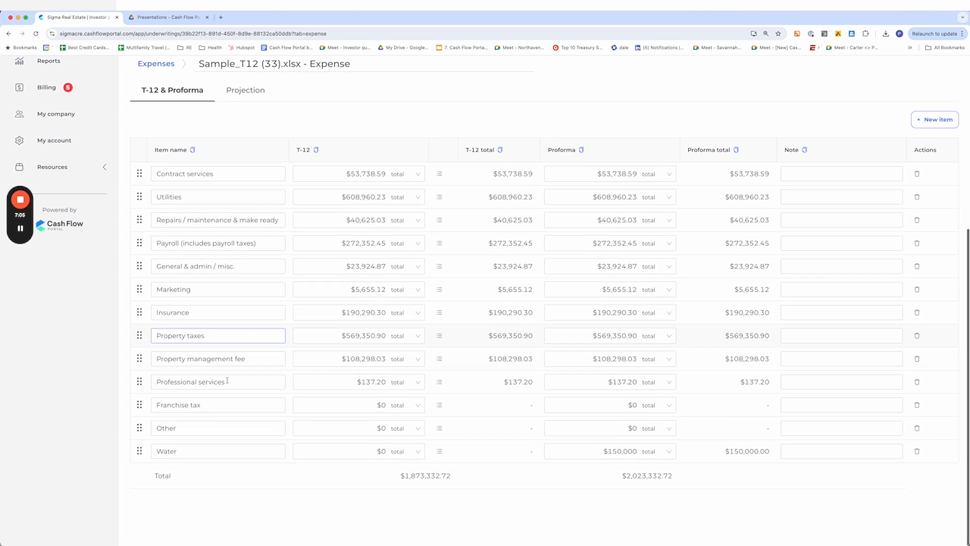
pyautogui.click(172, 453)
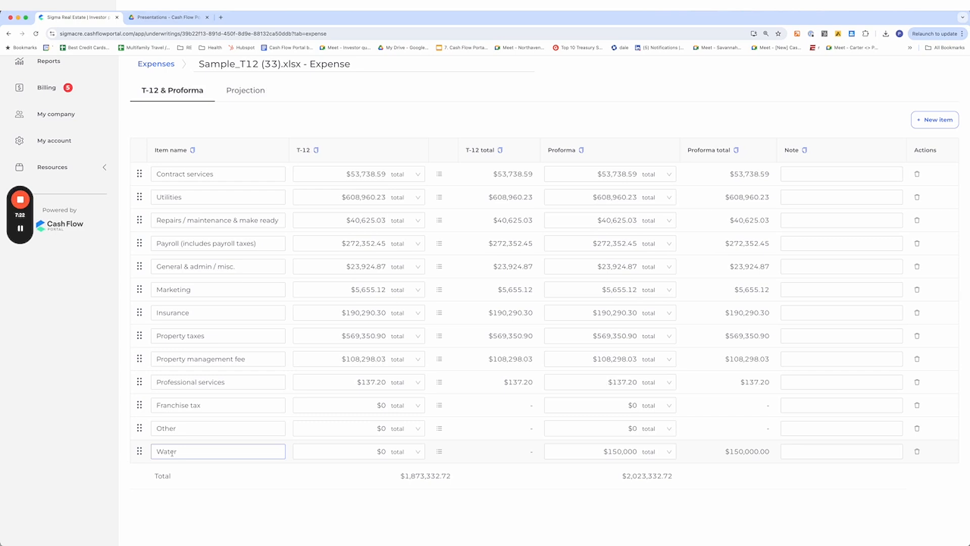
pyautogui.scroll(1, 255, 335)
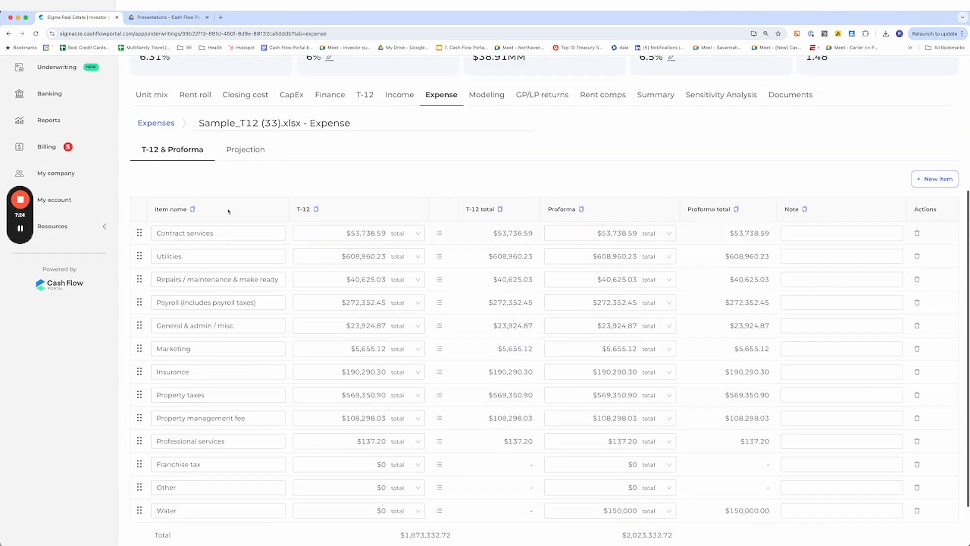
pyautogui.click(234, 150)
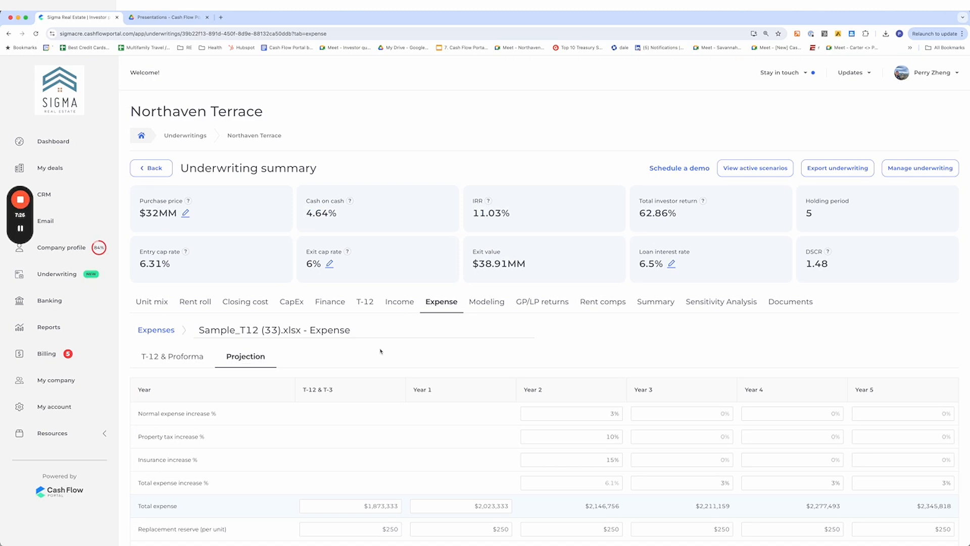
pyautogui.scroll(-3, 384, 348)
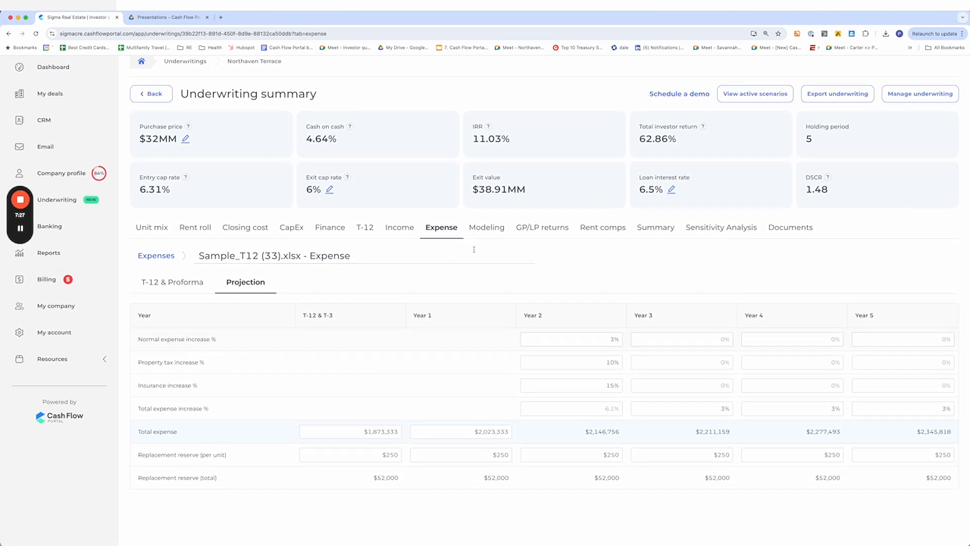
# Go through T-12 to the Income scenarios, duplicate the Sample_T12 (33).xlsx - Income scenario, and make the copy active
pyautogui.click(365, 228)
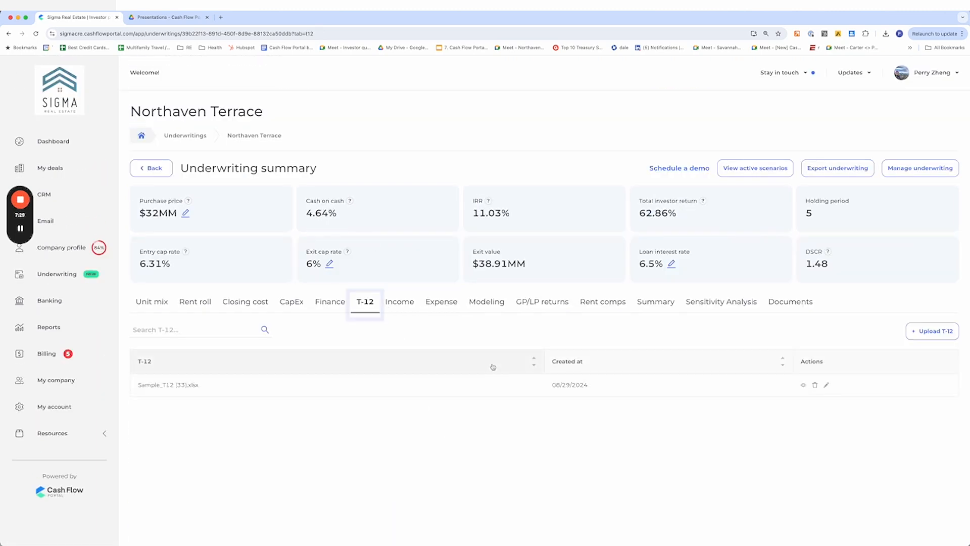
pyautogui.click(174, 394)
pyautogui.click(930, 334)
pyautogui.click(393, 301)
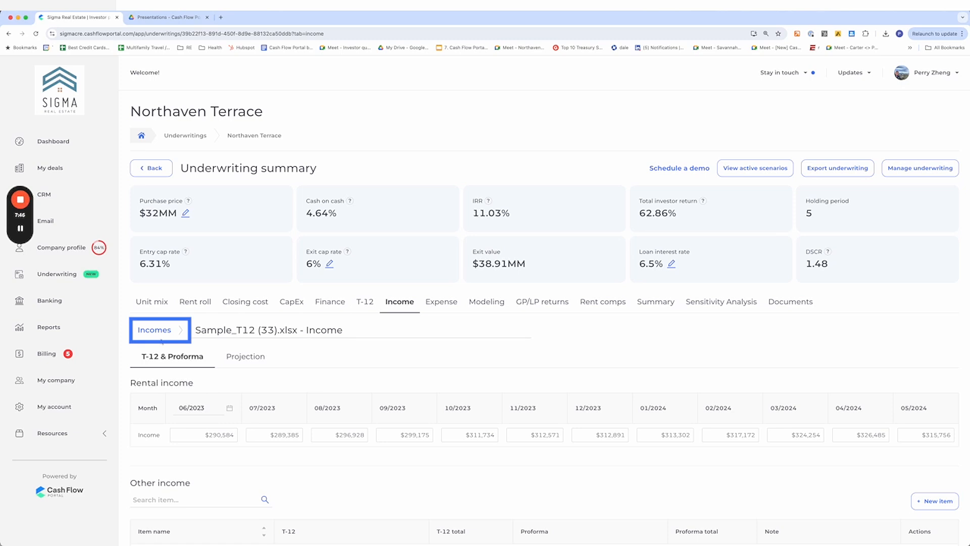
pyautogui.click(158, 336)
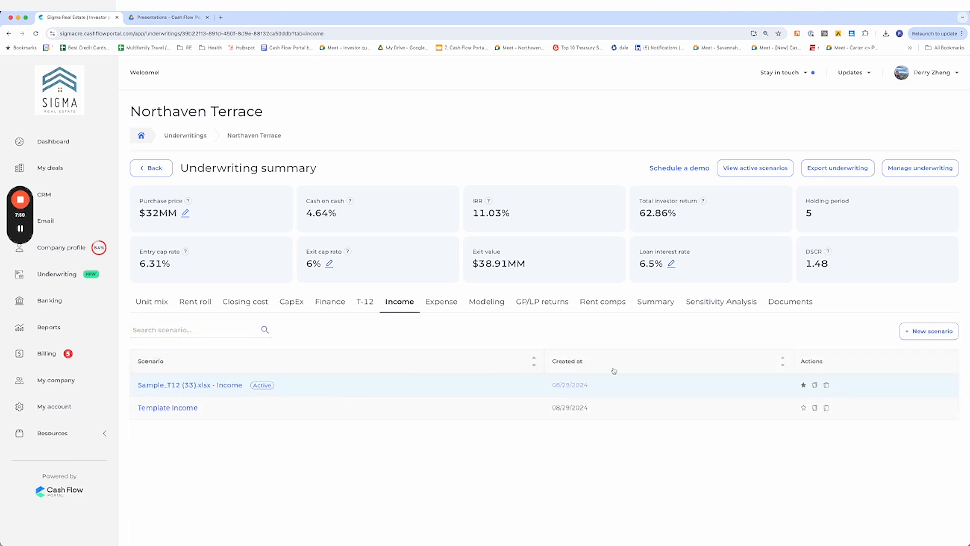
pyautogui.click(815, 385)
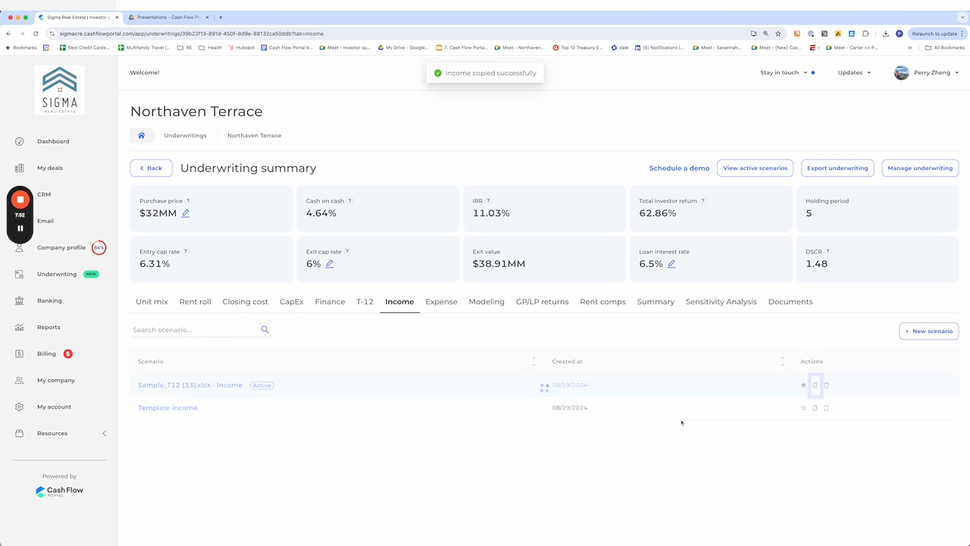
pyautogui.click(804, 385)
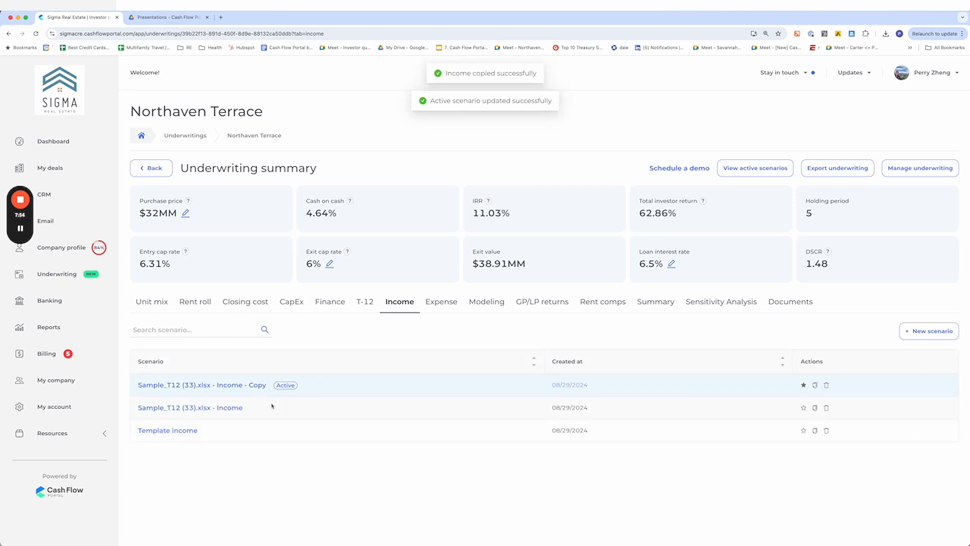
# Open the copied income scenario and rename it "Sample_T12 (33).xlsx - scenario 2"
pyautogui.click(240, 386)
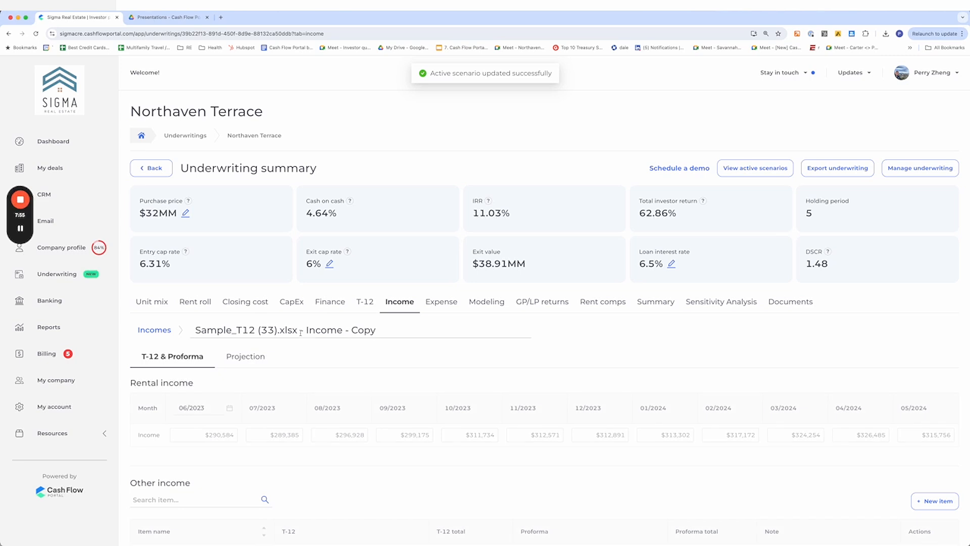
pyautogui.moveTo(306, 329); pyautogui.dragTo(376, 329)
pyautogui.write('sce')
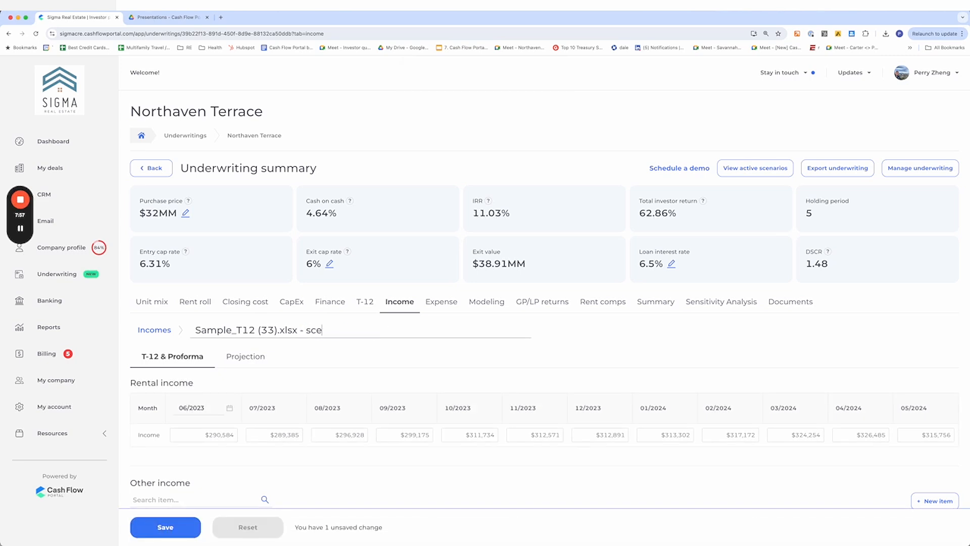
pyautogui.write('nario 2')
pyautogui.press('Return')
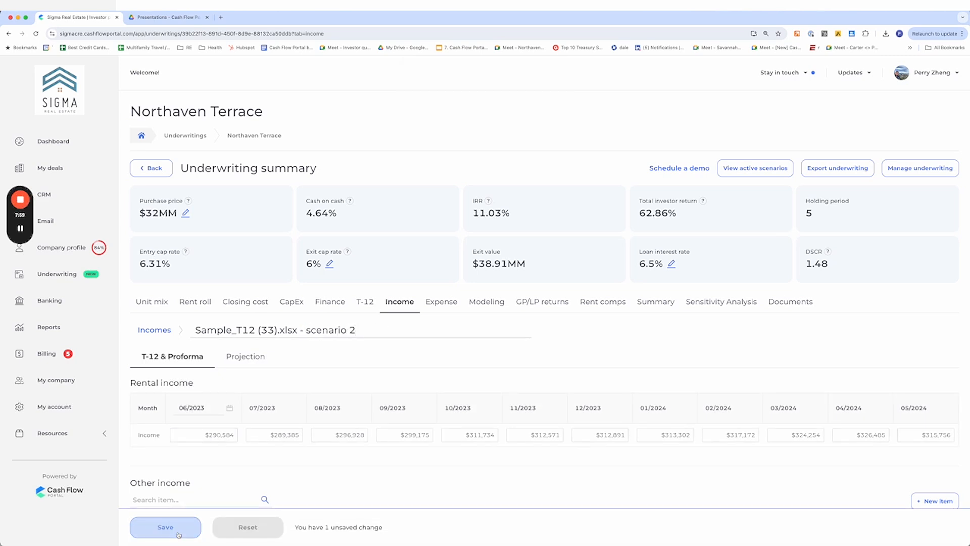
# Switch to the income Projection and rename the scenario "Sample_T12 (33).xlsx - aggressive income increase", then save
pyautogui.click(253, 357)
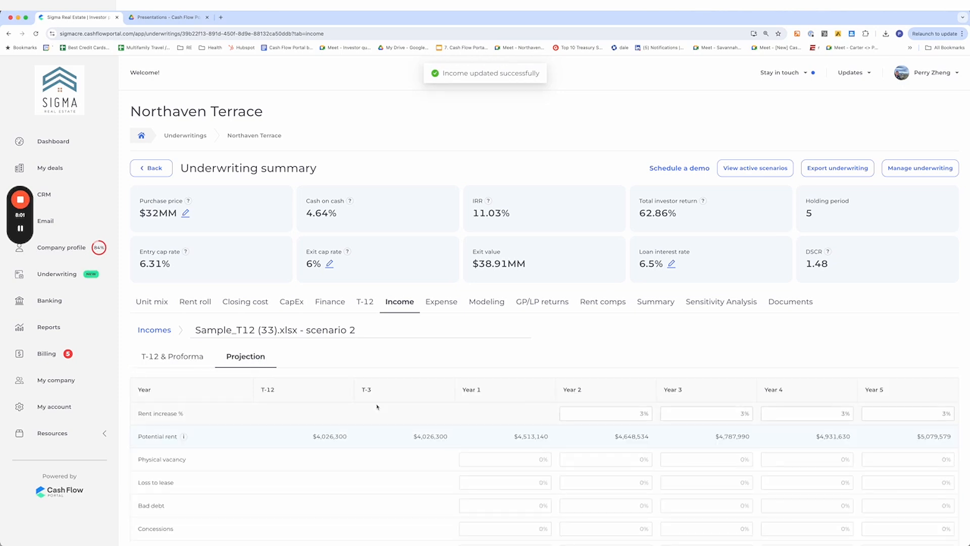
pyautogui.scroll(-3, 357, 291)
pyautogui.moveTo(356, 255); pyautogui.dragTo(304, 255)
pyautogui.write('i')
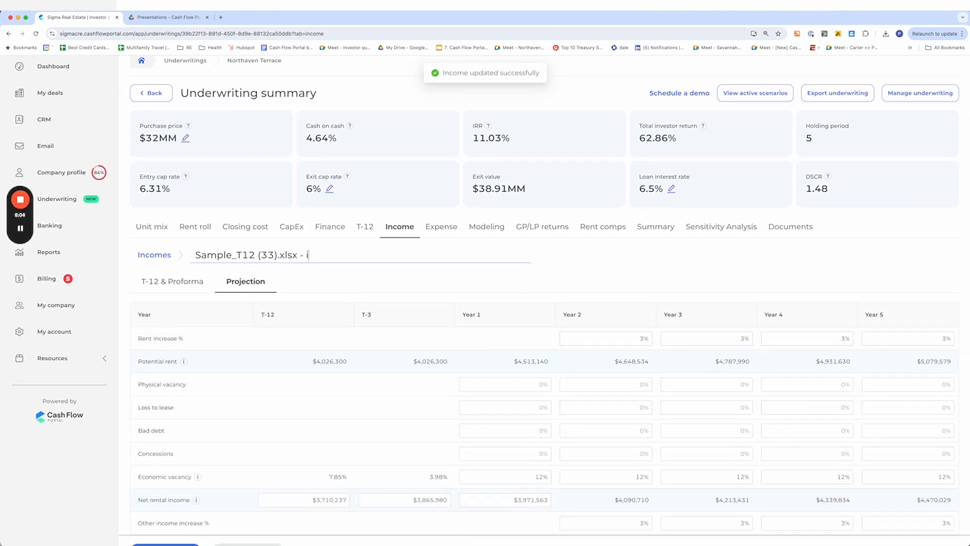
pyautogui.press('BackSpace')
pyautogui.write('aggressive income increase')
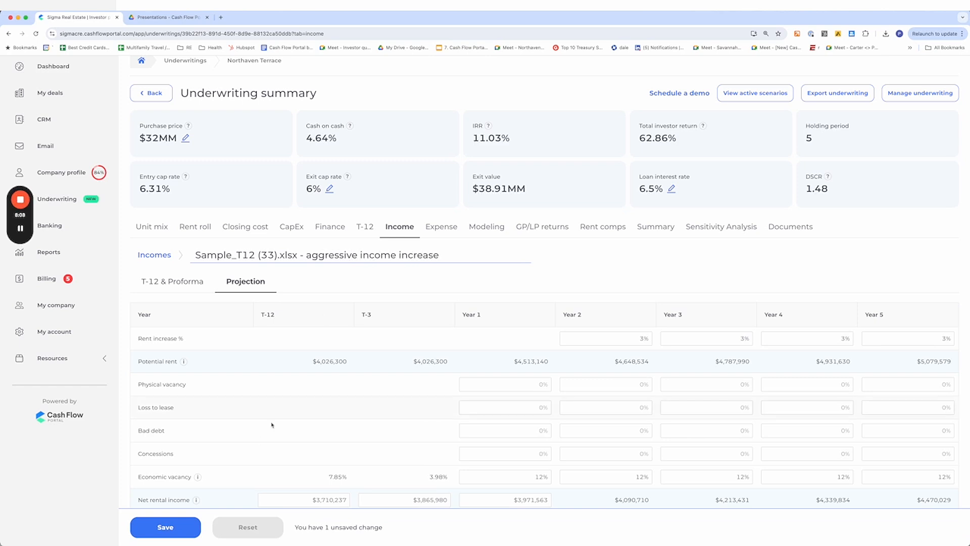
pyautogui.click(166, 527)
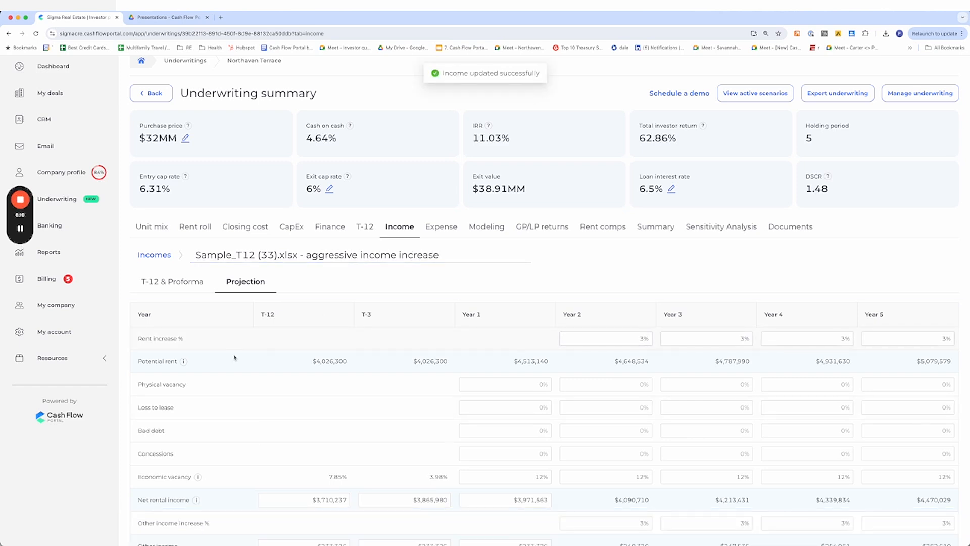
# Set the rent increase to 4% for Years 2 through 5 and save the income projection
pyautogui.tripleClick(537, 363)
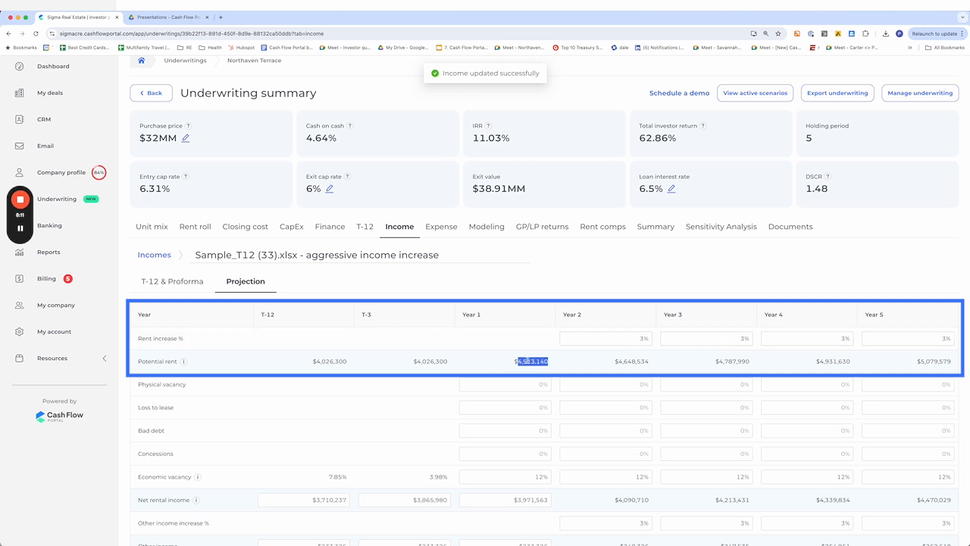
pyautogui.click(629, 335)
pyautogui.doubleClick(628, 335)
pyautogui.write('4')
pyautogui.doubleClick(729, 334)
pyautogui.write('4')
pyautogui.doubleClick(829, 338)
pyautogui.write('4')
pyautogui.doubleClick(943, 338)
pyautogui.write('4')
pyautogui.click(165, 527)
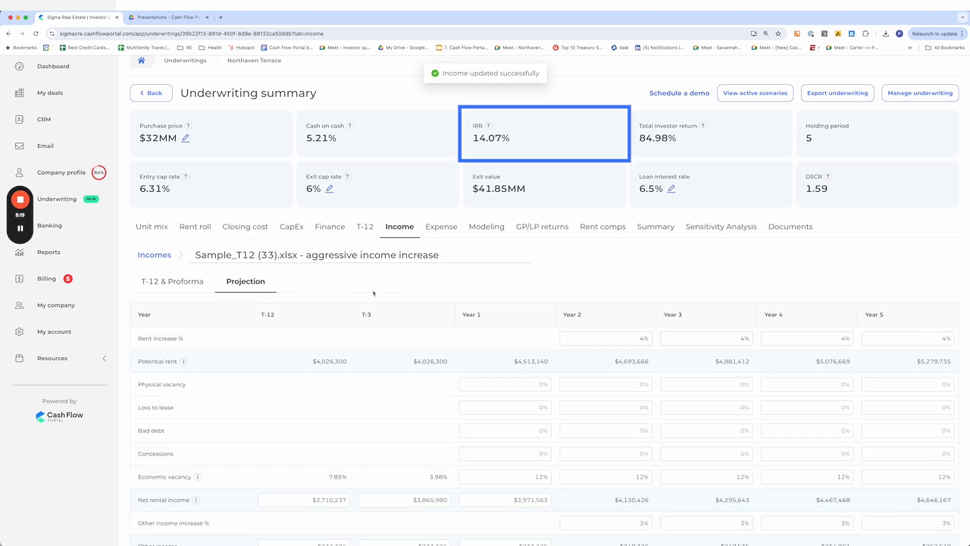
# Return to the income scenarios and switch the active scenario between the original Income and the aggressive one to compare IRR
pyautogui.click(158, 256)
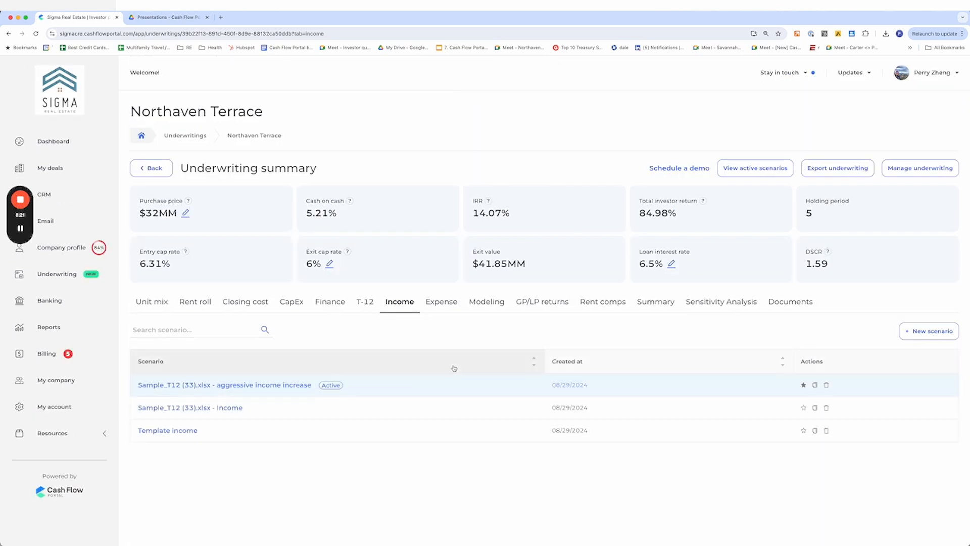
pyautogui.moveTo(473, 212); pyautogui.dragTo(534, 217)
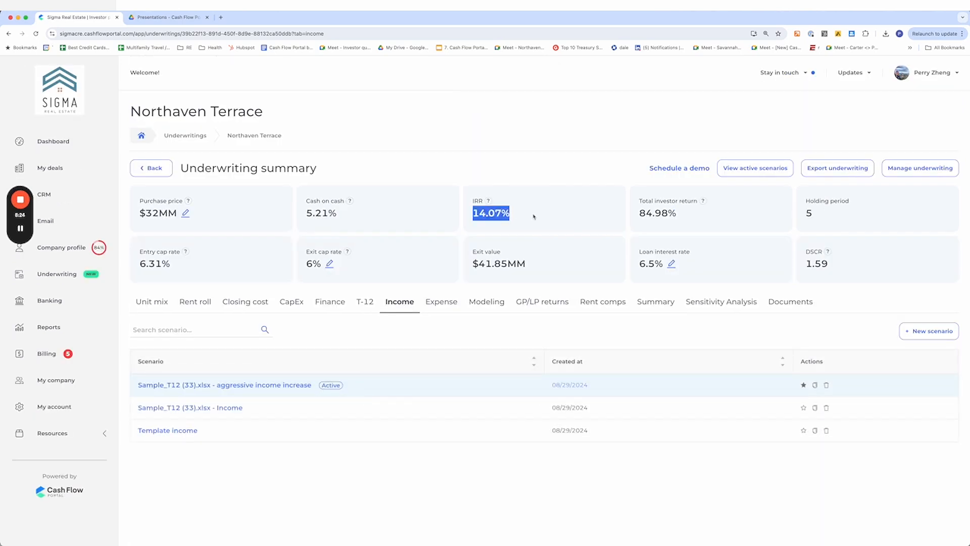
pyautogui.click(804, 408)
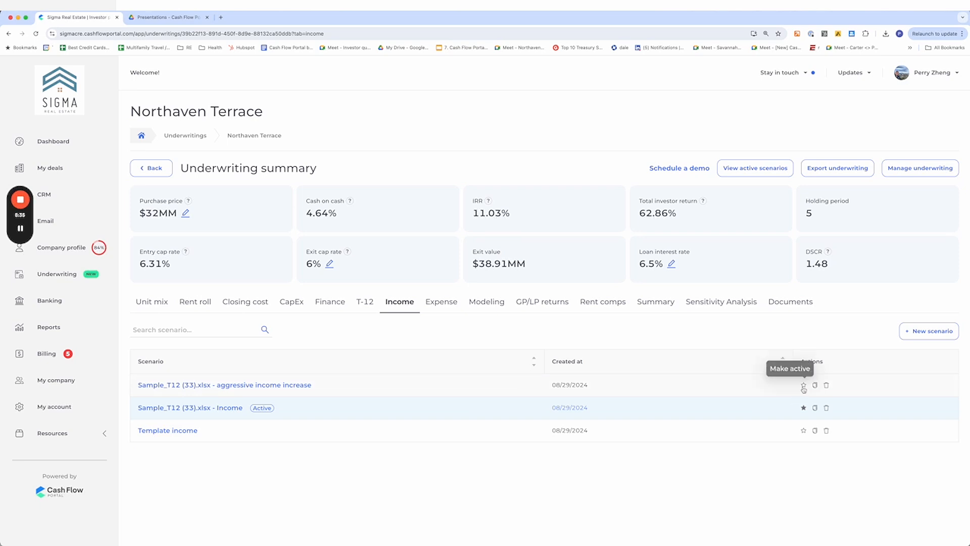
pyautogui.click(803, 386)
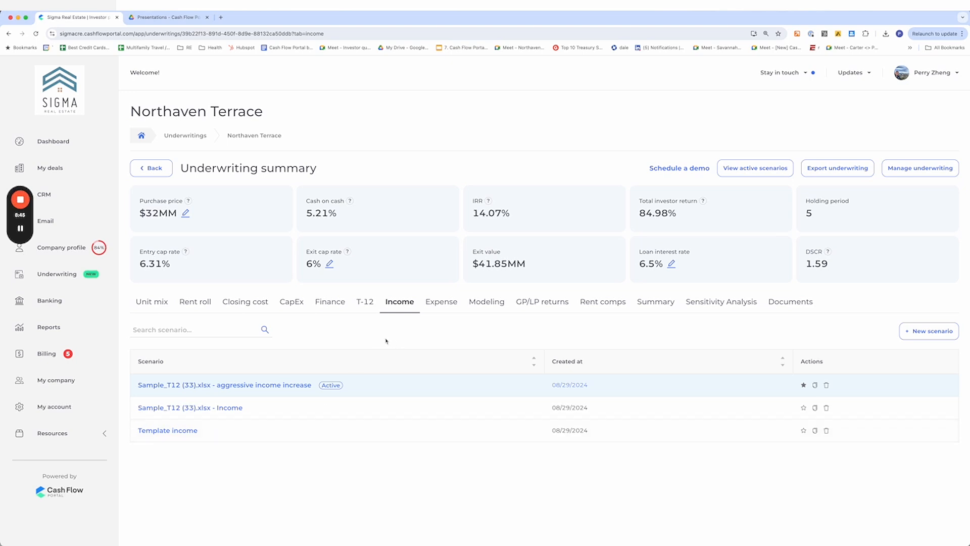
# Reopen the aggressive income increase scenario and review its T-12 & Proforma and Projection figures
pyautogui.click(365, 302)
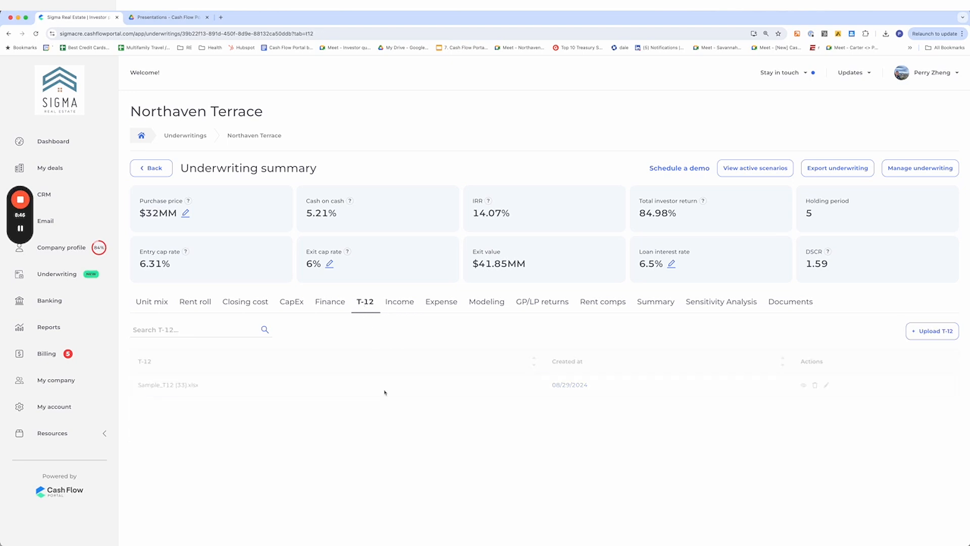
pyautogui.click(400, 302)
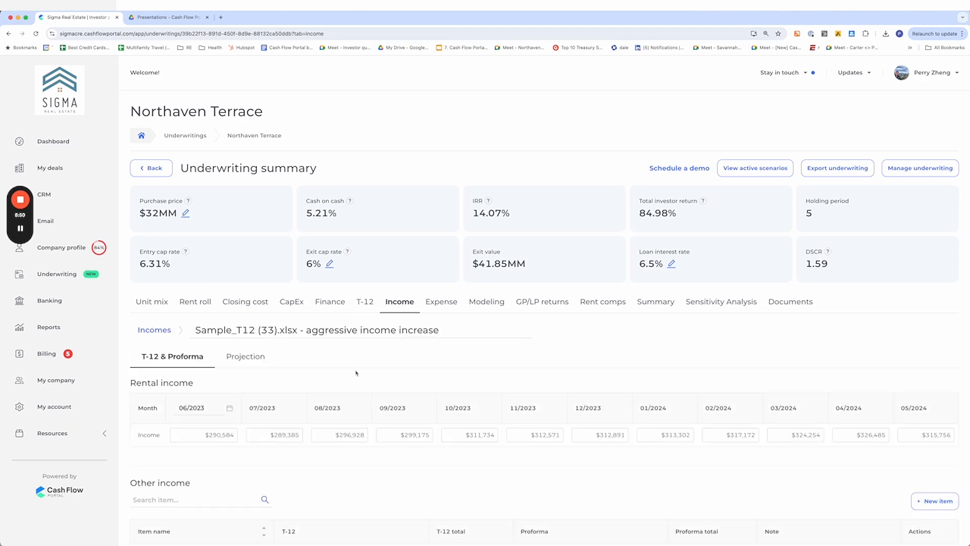
pyautogui.scroll(-4, 357, 370)
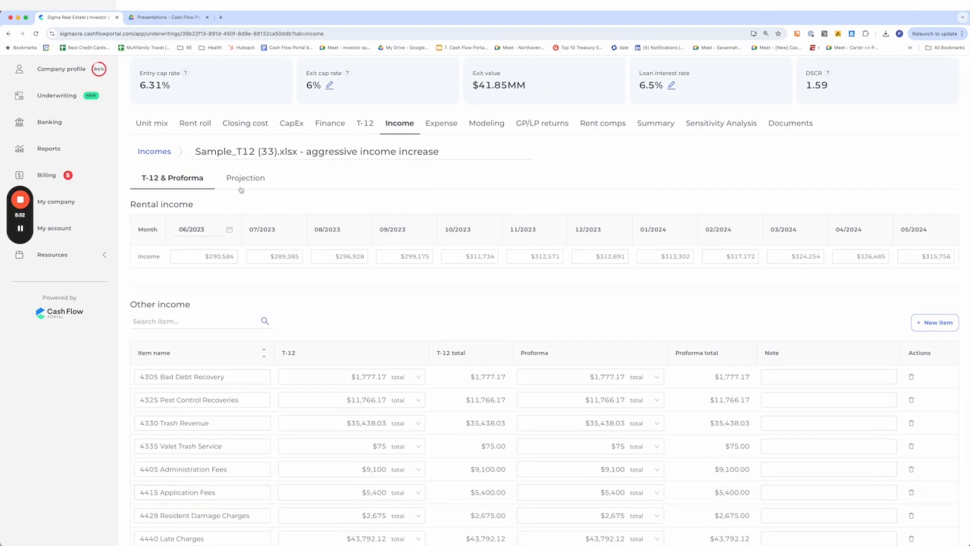
pyautogui.click(244, 182)
pyautogui.scroll(-3, 294, 361)
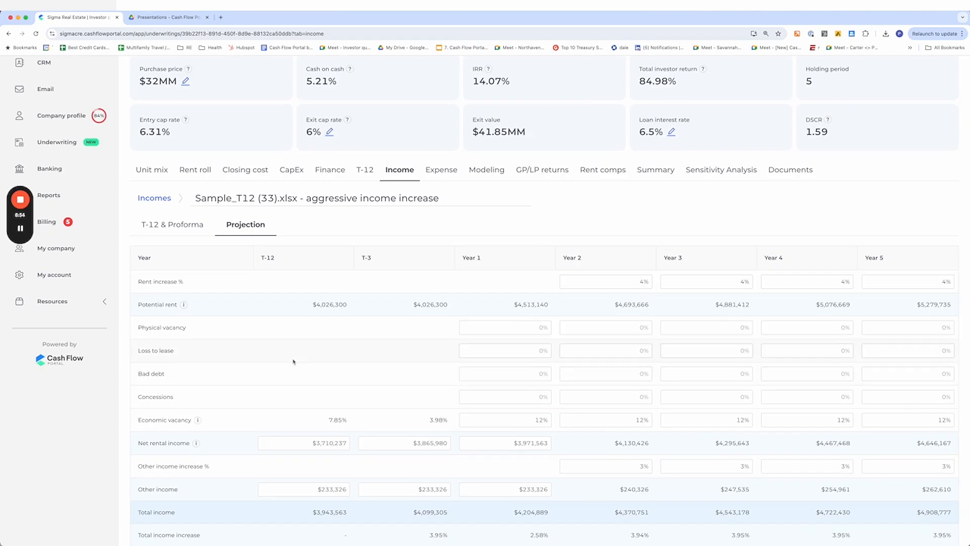
pyautogui.scroll(-1, 293, 362)
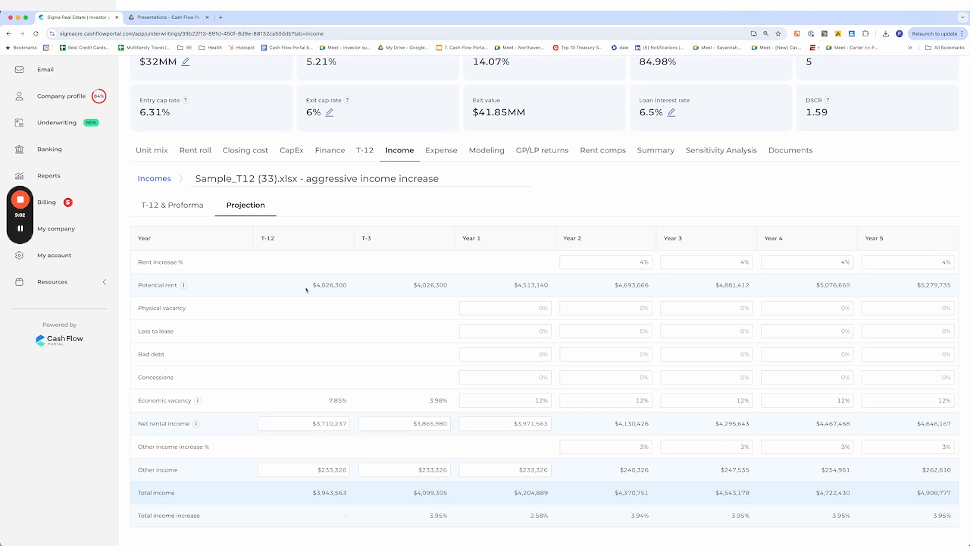
pyautogui.click(310, 428)
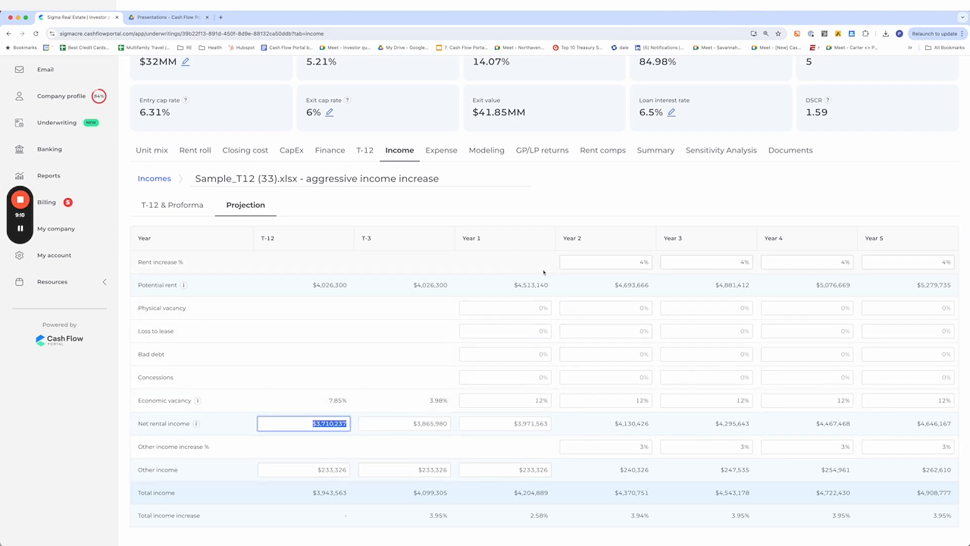
# Open the Expense section and review the expense line items
pyautogui.click(441, 151)
pyautogui.scroll(-5, 657, 303)
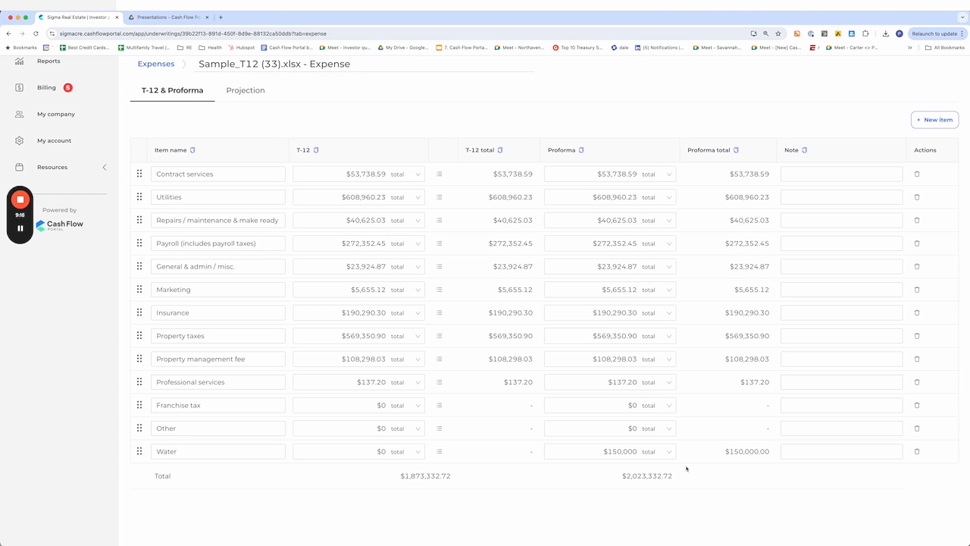
pyautogui.scroll(3, 505, 328)
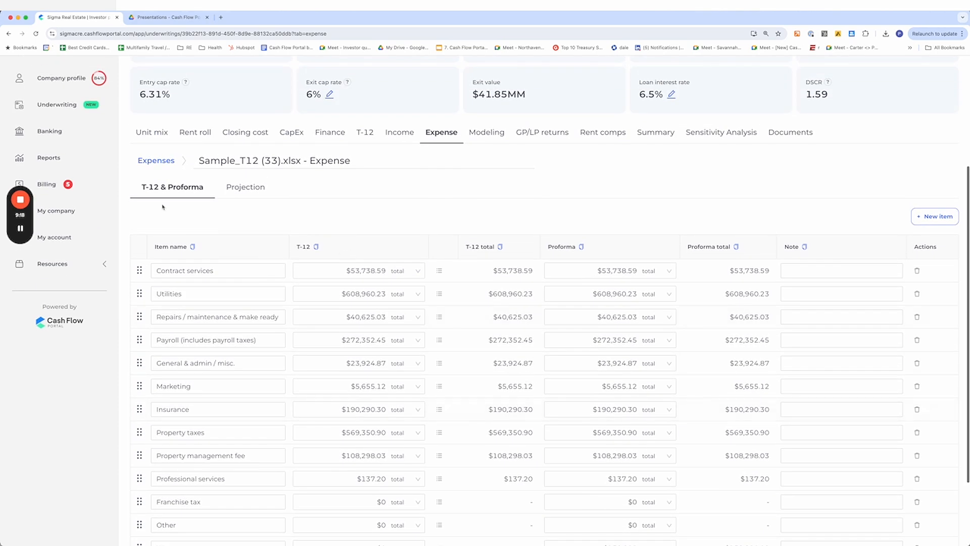